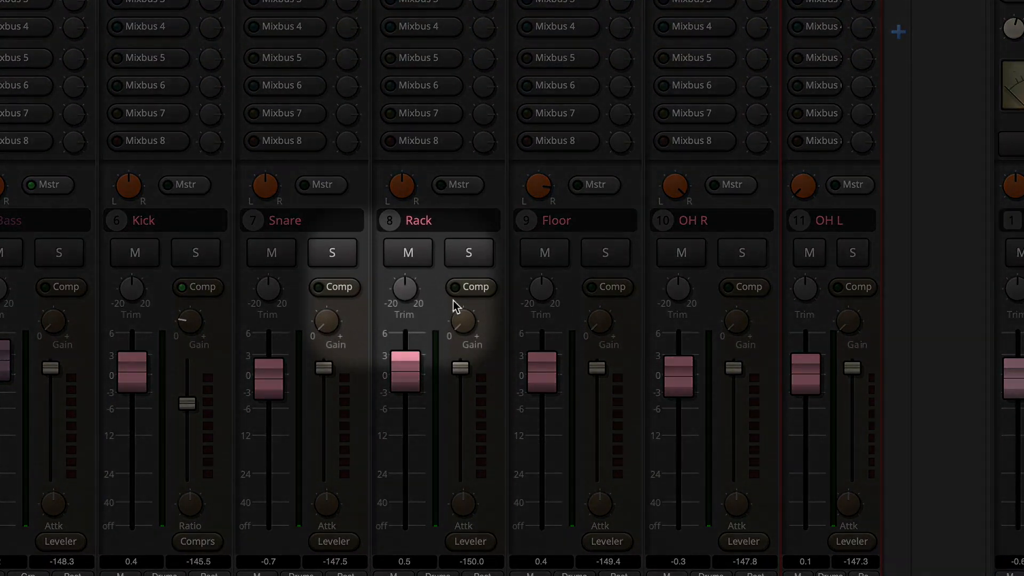
Raise the trim on the Rack channel.
left_click_drag(404, 296, 410, 256)
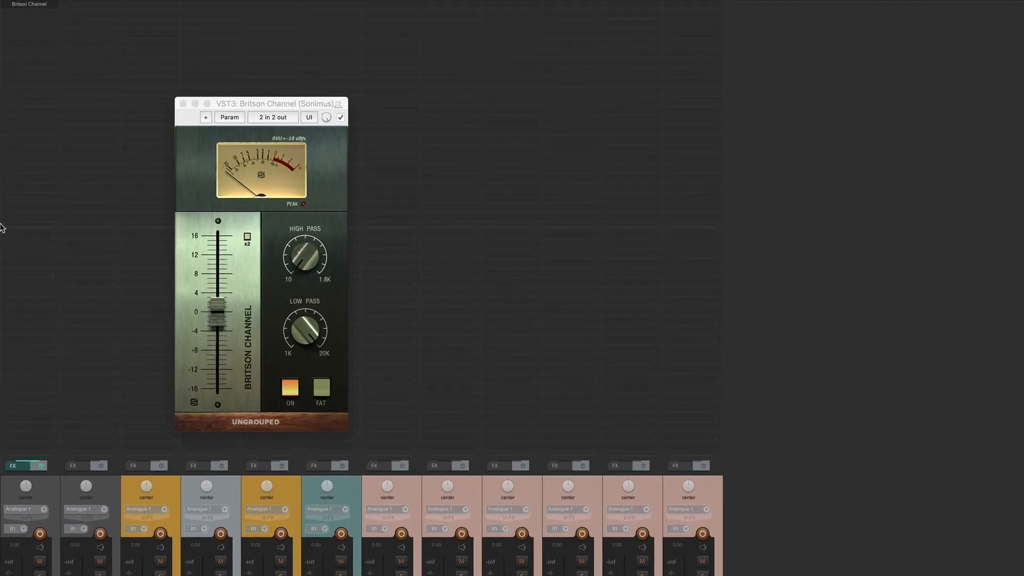
In REAPER, copy the Britson Channel plug-in from the first track to another track's effects slot.
left_click_drag(38, 8, 451, 7)
Play the session in Mixbus with the mixer shown, raise the Gtr Chorus trim, and set Gtr Solo to -1.9 and Bass to 1.0.
key("space")
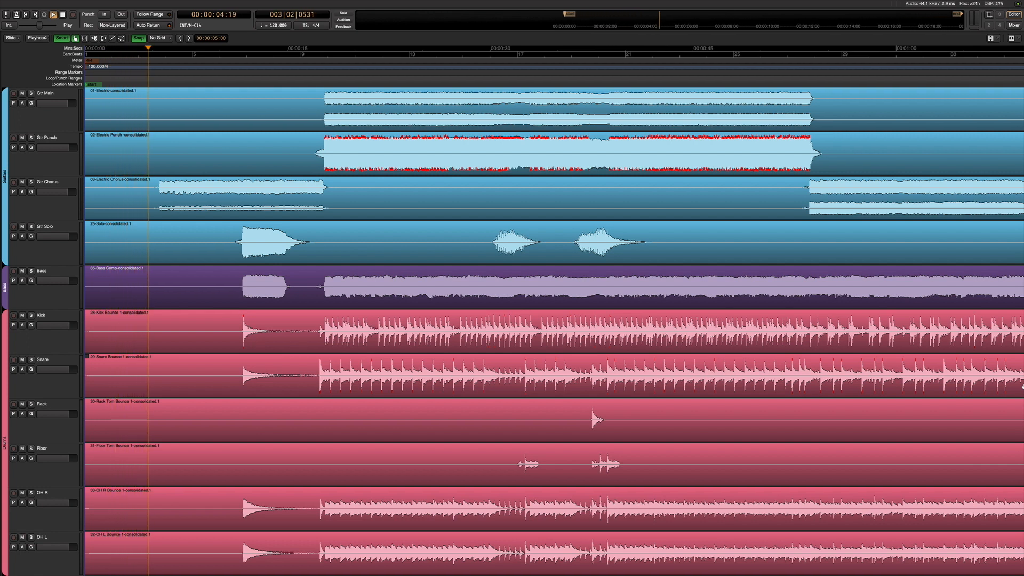
key("alt+m")
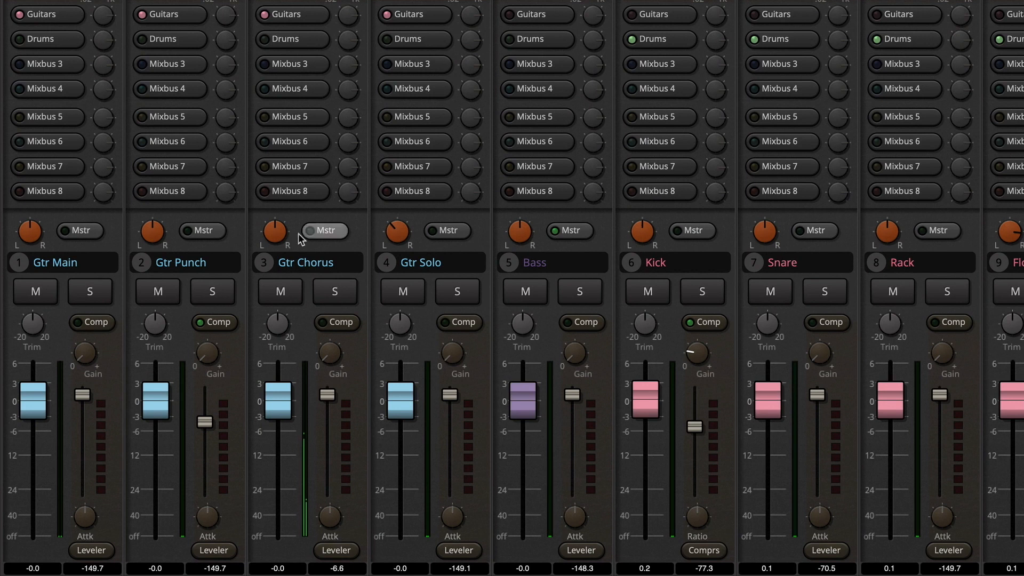
mouse_move(274, 331)
left_click_drag(274, 331, 276, 309)
left_click_drag(398, 328, 402, 343)
left_click_drag(524, 324, 523, 321)
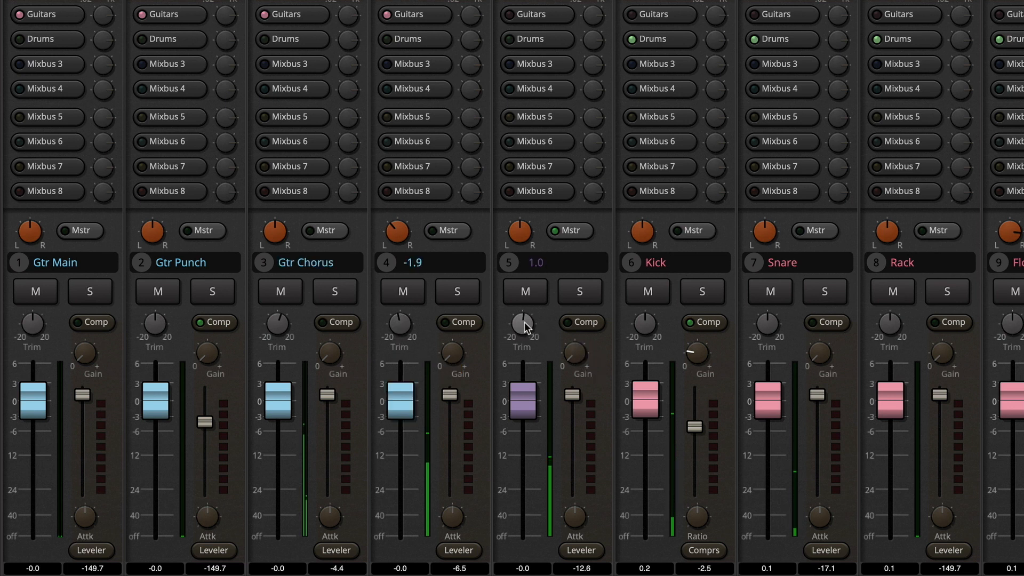
Lower the input trims of the Kick and Snare channels slightly.
left_click_drag(634, 325, 644, 338)
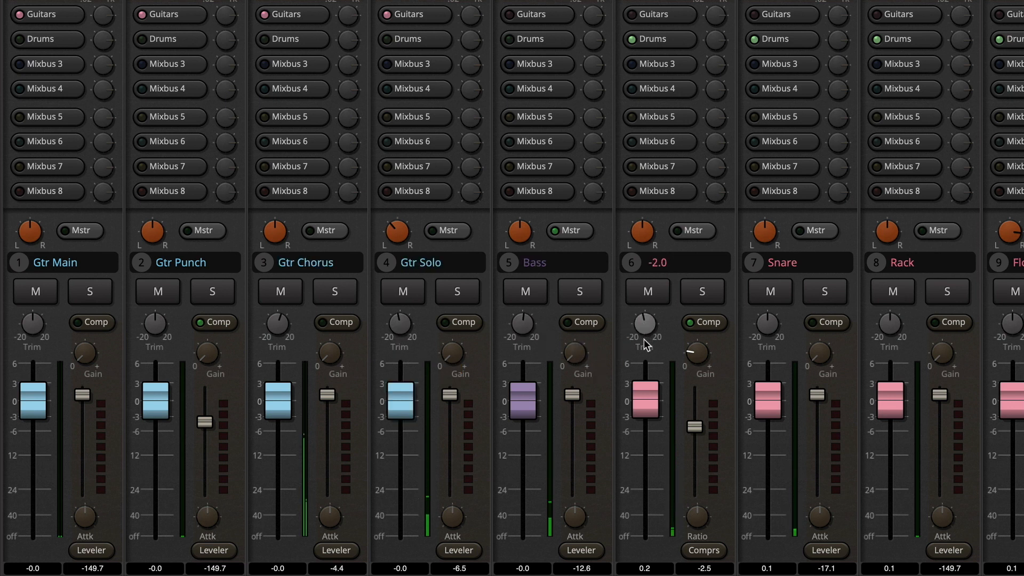
left_click_drag(764, 327, 766, 341)
left_click_drag(646, 323, 646, 320)
Raise the Bass trim to 5.2 and increase the Gtr Main trim.
left_click_drag(522, 328, 510, 300)
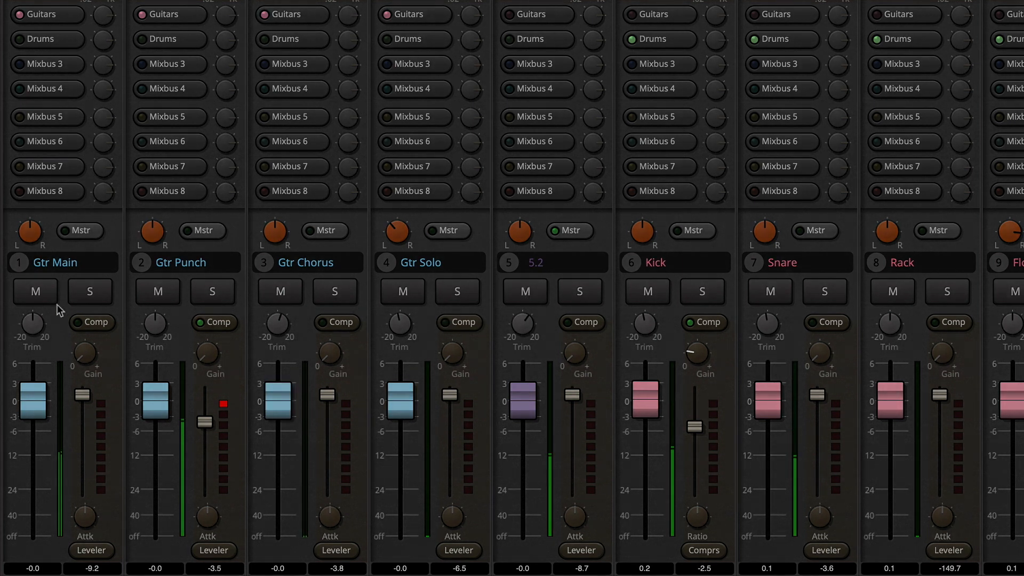
left_click_drag(30, 330, 30, 307)
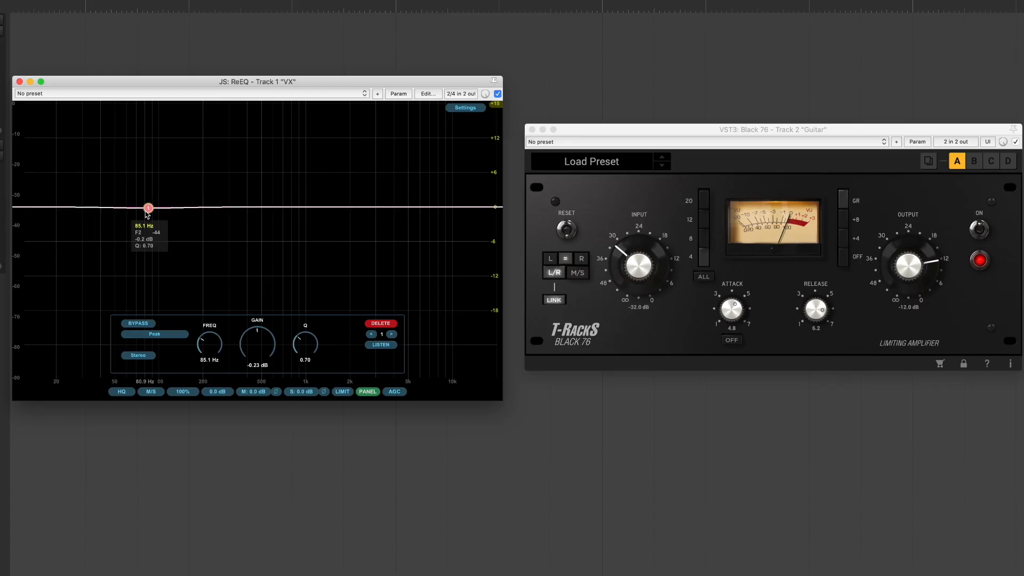
In REAPER, cut the ReEQ band at about 85 Hz on the VX track and switch to the Guitar track's Black 76 limiter.
left_click_drag(146, 208, 151, 234)
left_click(628, 281)
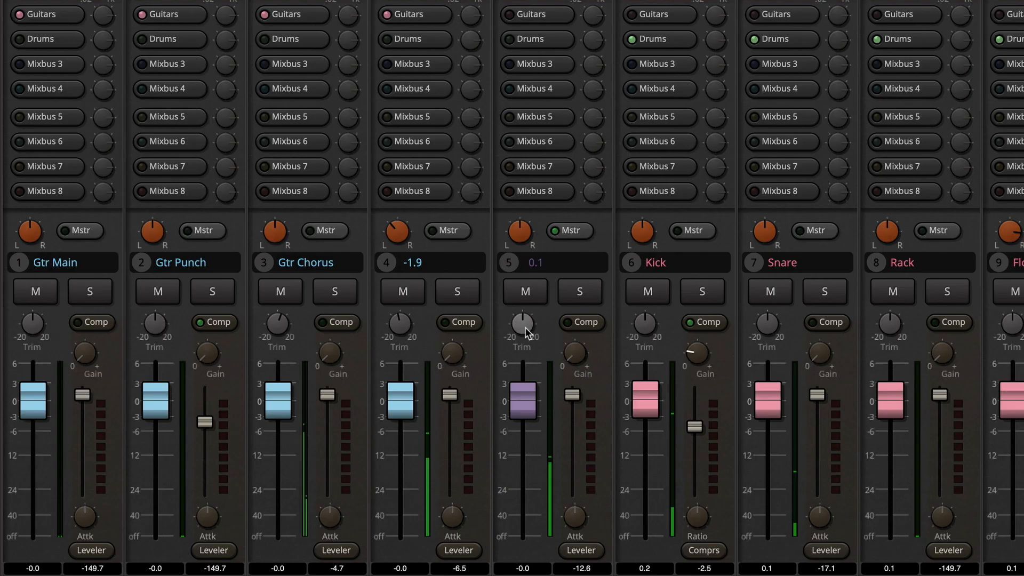
In Mixbus, lower the Kick trim, set the Snare trim to -1.4, and raise the Bass trim.
left_click_drag(643, 328, 644, 338)
left_click_drag(760, 330, 749, 341)
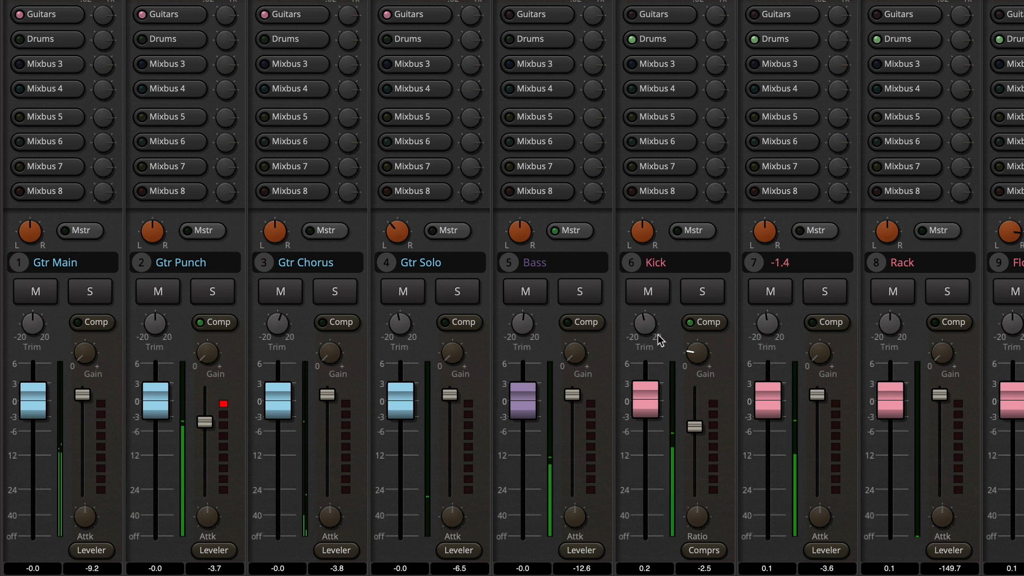
left_click_drag(522, 321, 524, 298)
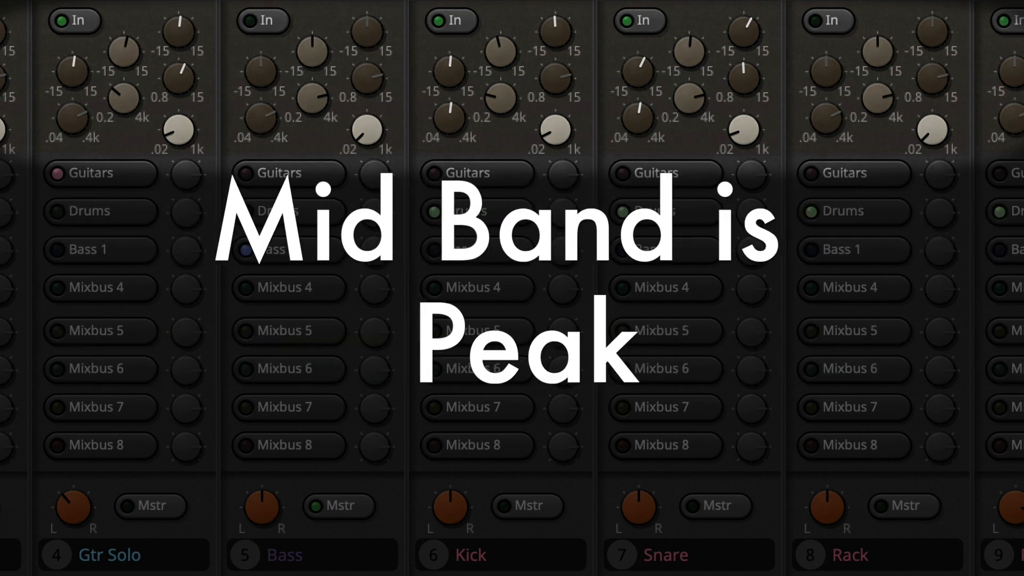
Enable the Bass channel's EQ and raise the Kick channel's low-band EQ frequency.
left_click(251, 20)
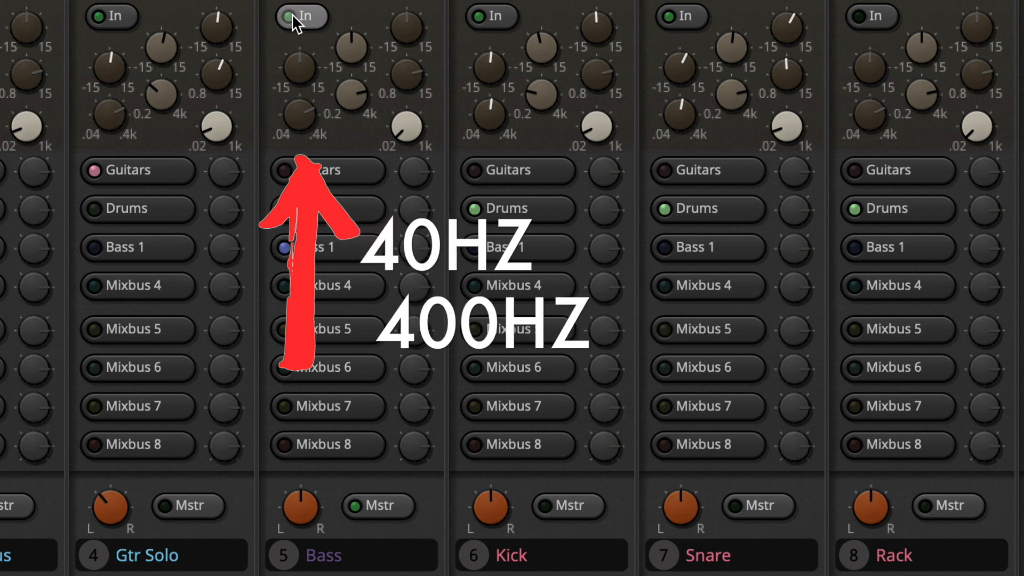
mouse_move(484, 112)
left_mouse_down()
mouse_move(482, 155)
mouse_move(483, 94)
left_mouse_up()
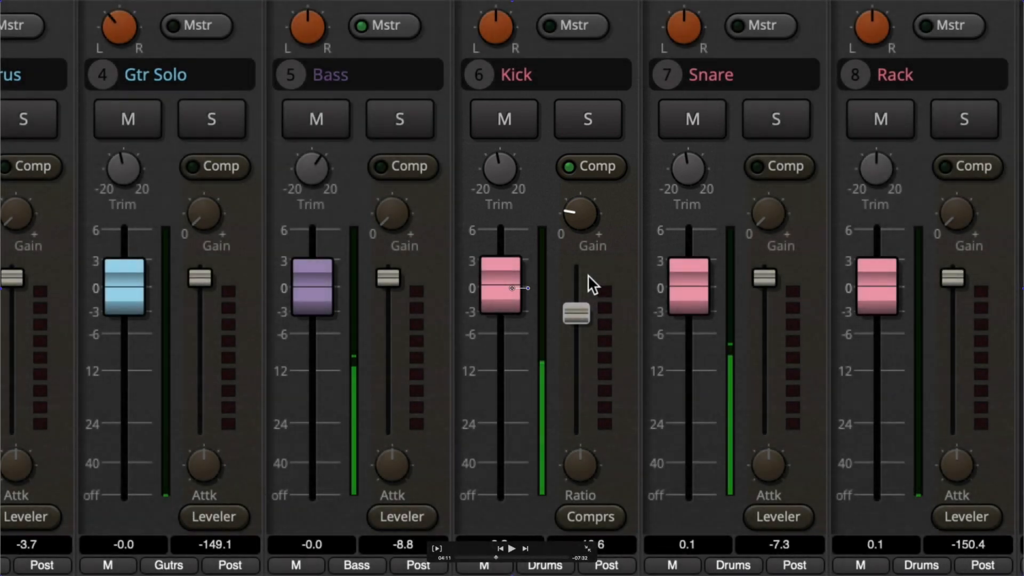
Set the Kick compressor's threshold to -27.7 and raise its makeup gain.
left_click_drag(583, 300, 584, 452)
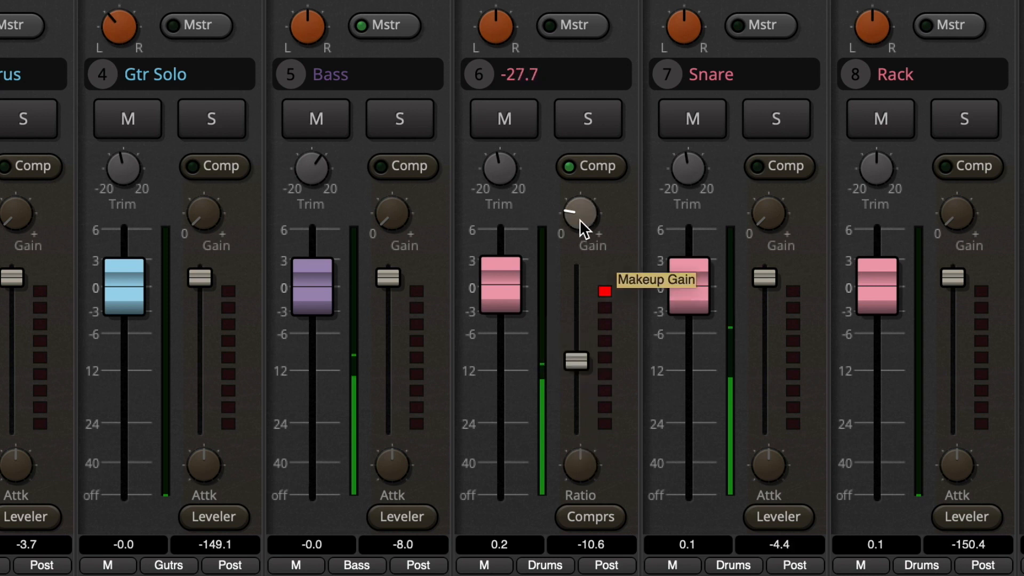
left_click_drag(578, 220, 582, 157)
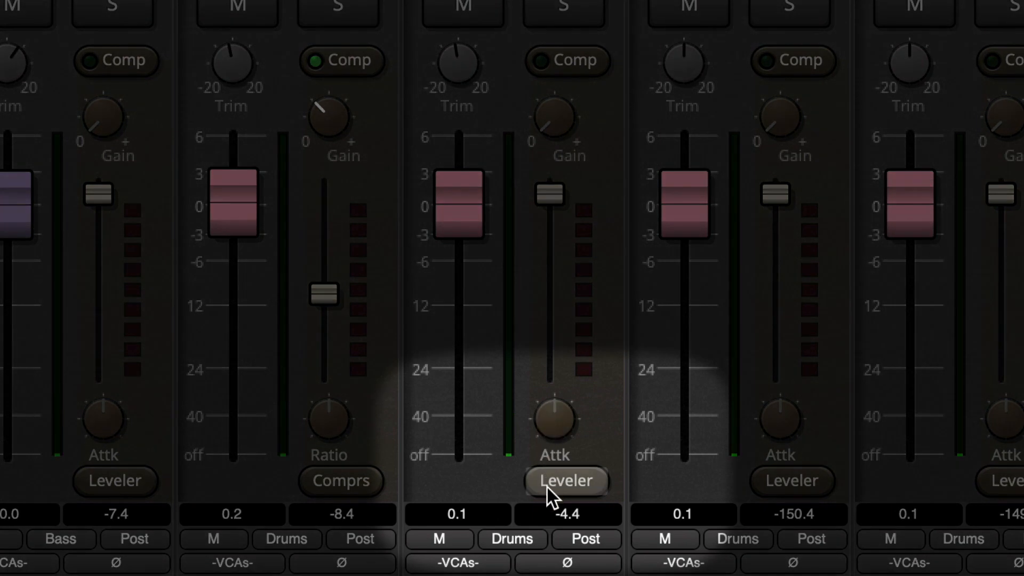
Change the Snare channel's compressor mode from Leveler to Limiter.
left_click(551, 481)
left_click(572, 517)
left_click(558, 492)
left_click(595, 541)
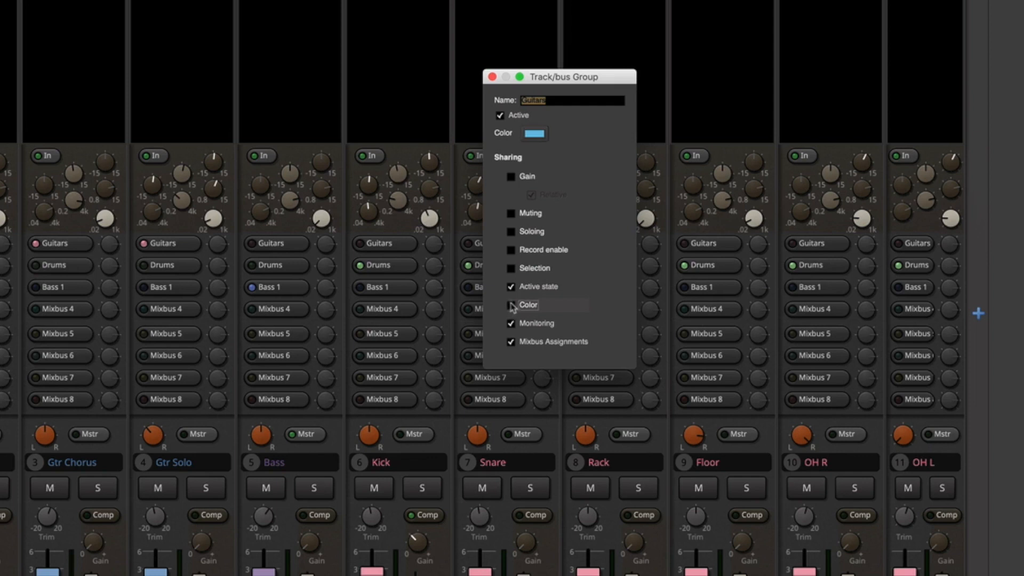
Turn on gain, muting, soloing, record enable, selection and color sharing for the Guitars group, and open its color choice.
left_click(512, 306)
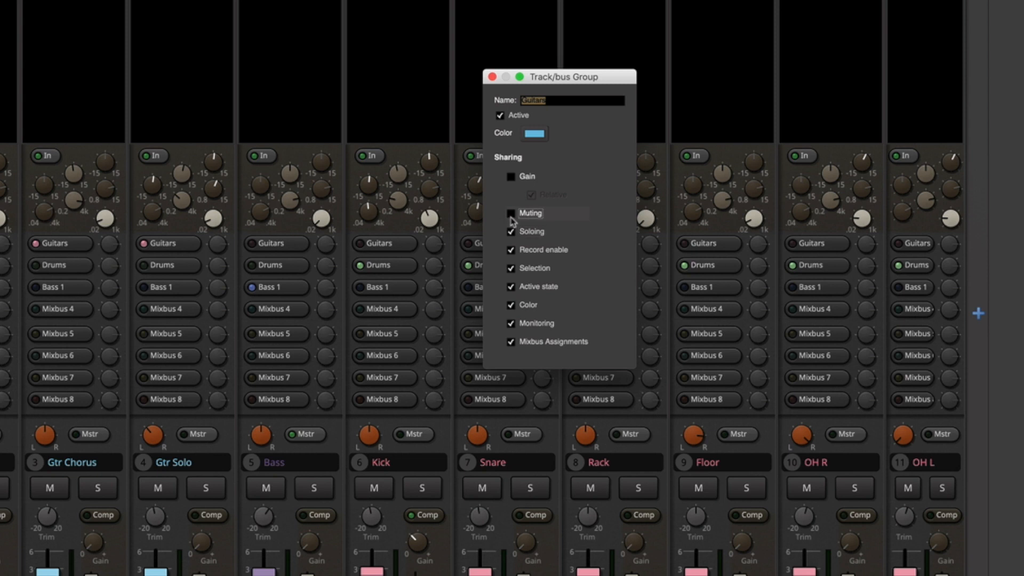
left_click(510, 214)
left_click(510, 178)
left_click(535, 135)
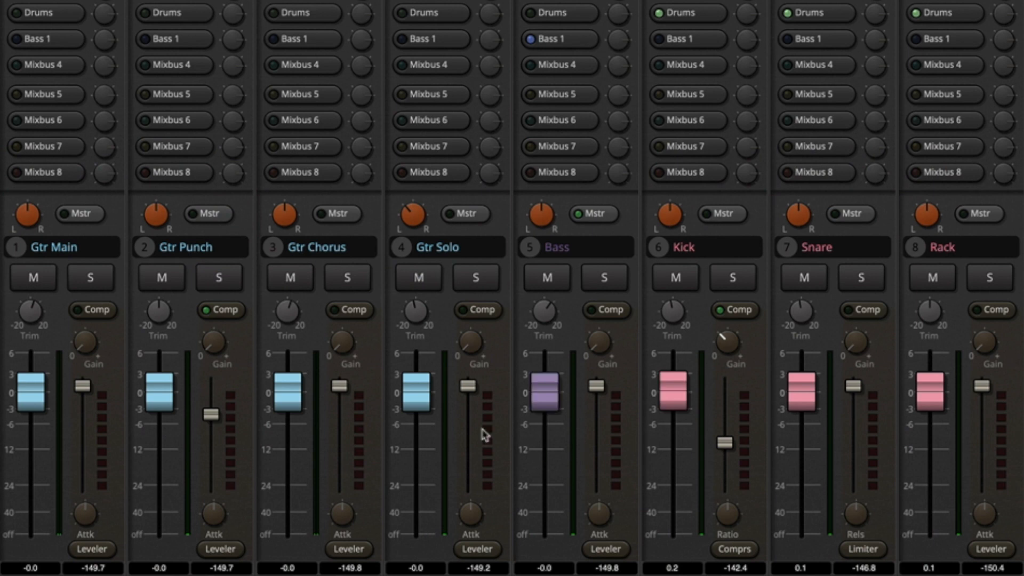
Test the Guitars group by lowering its linked faders to about -4.8 and toggling mute and solo on Gtr Chorus.
left_click_drag(425, 411, 414, 453)
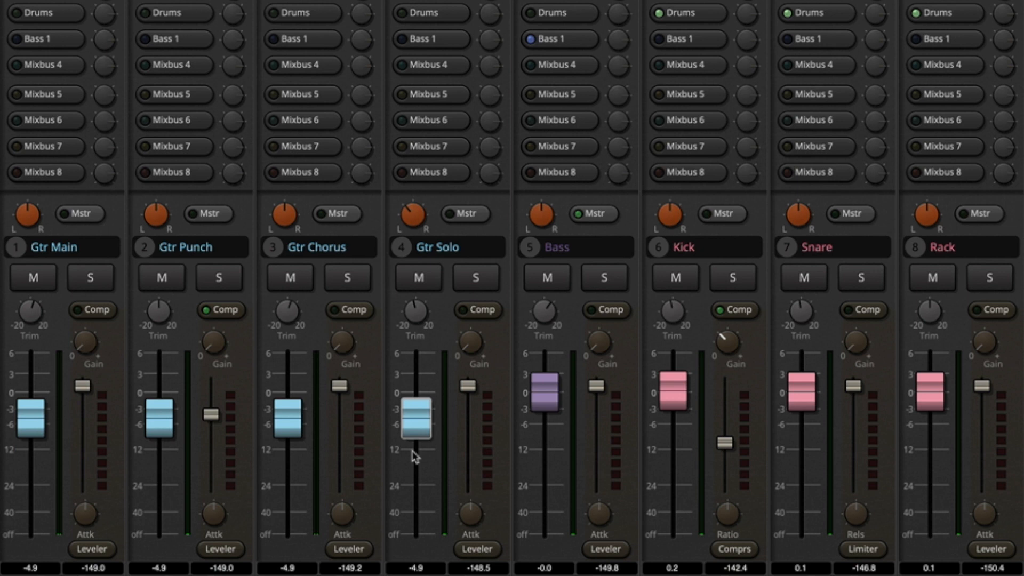
left_click(286, 287)
left_click(286, 287)
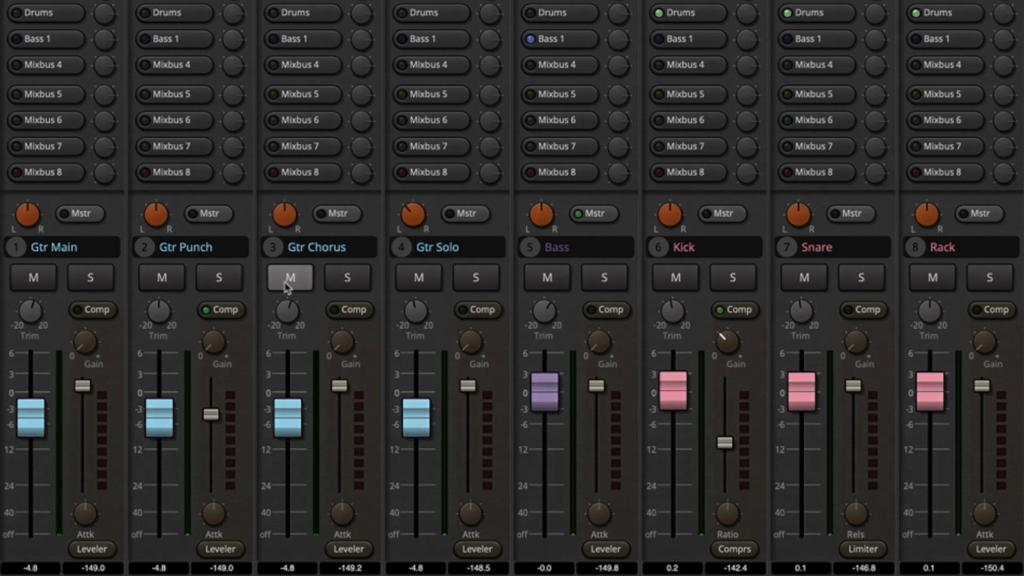
left_click(344, 283)
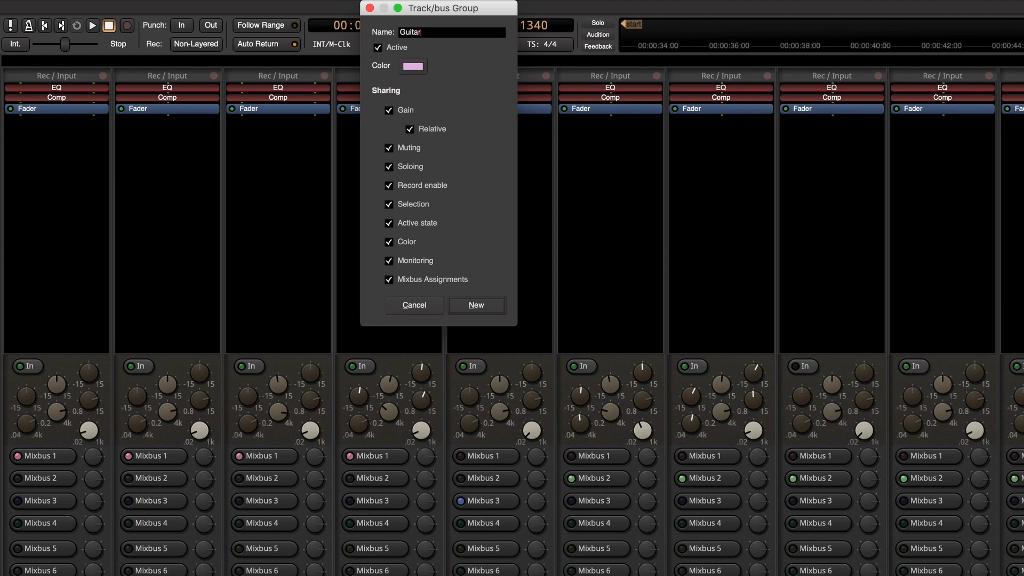
Create a track group named Guitars, picking color #5442AE and turning off soloing, active state and monitoring sharing.
left_click(402, 65)
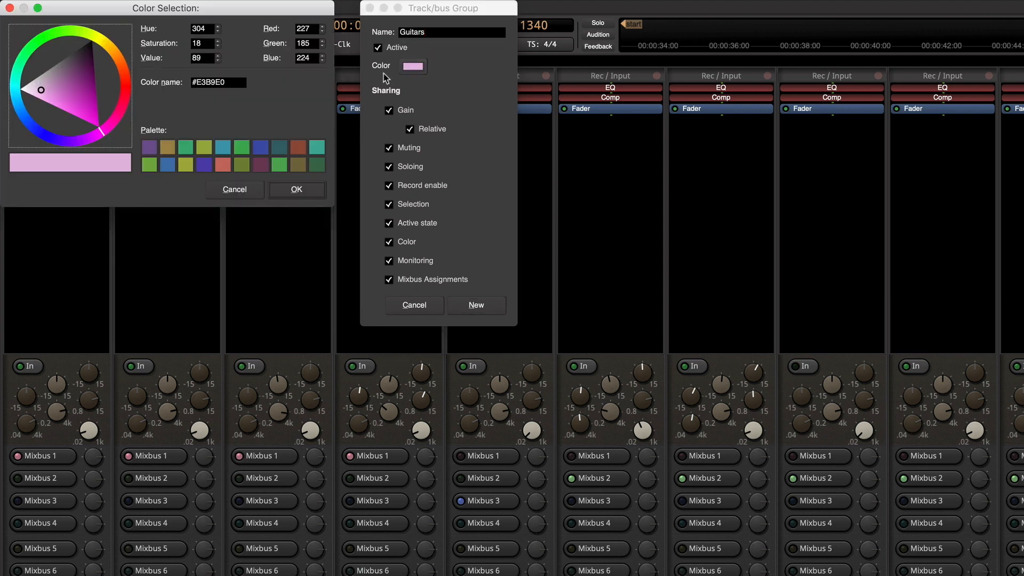
left_click(203, 168)
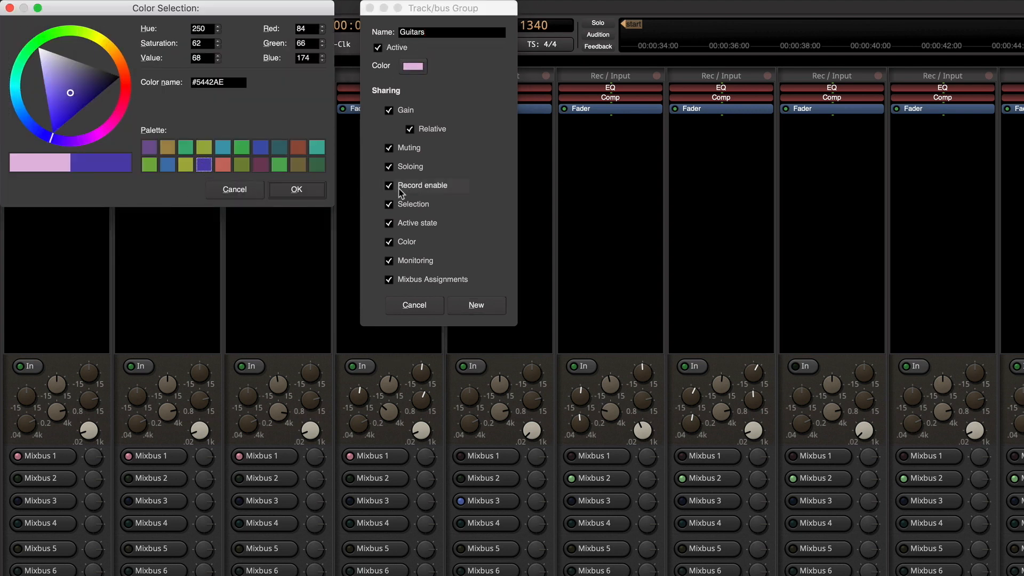
left_click(390, 167)
left_click(390, 223)
left_click(393, 261)
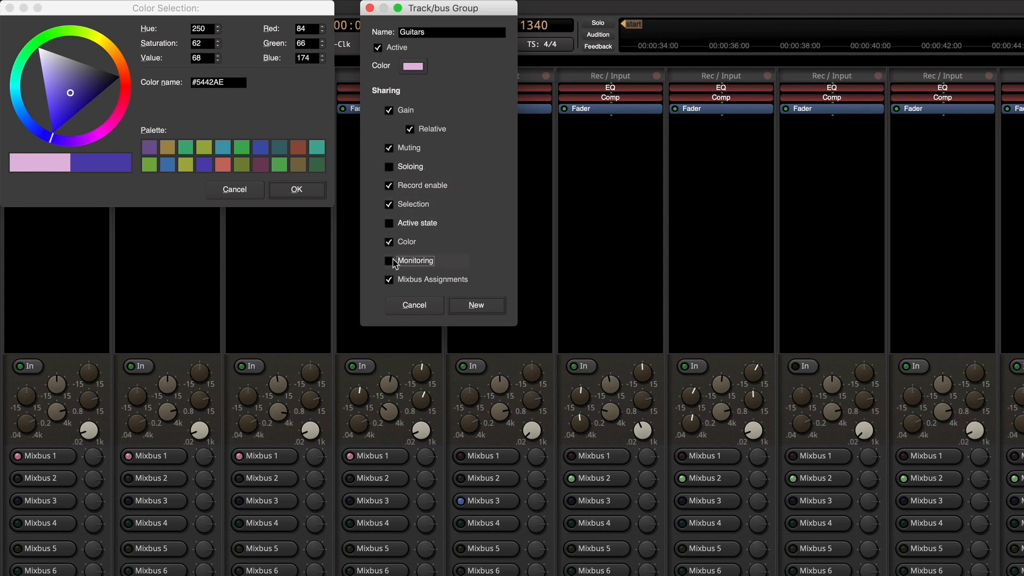
left_click(473, 307)
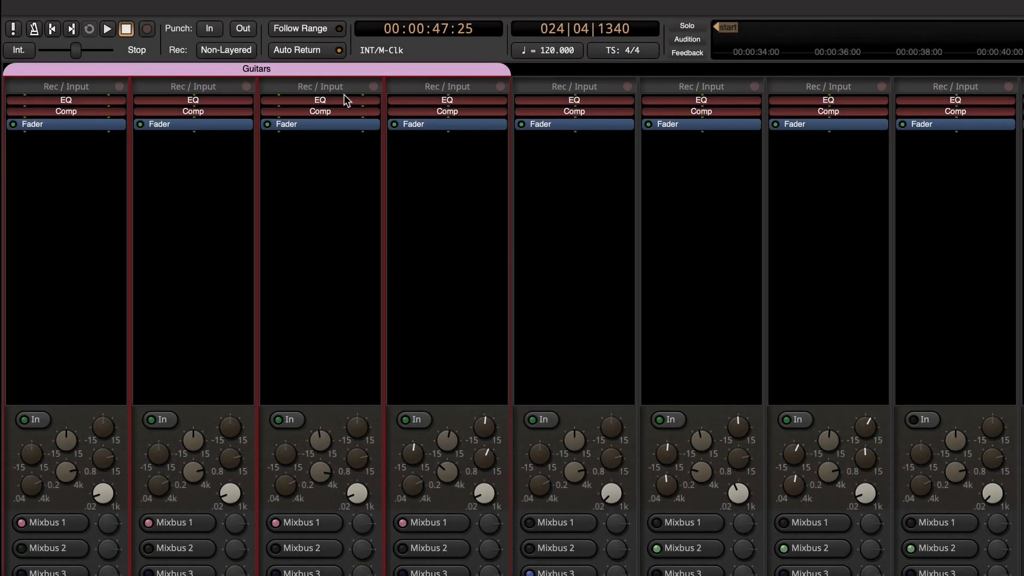
Edit the Guitars group and change its color to purple.
right_click(309, 70)
left_click(329, 81)
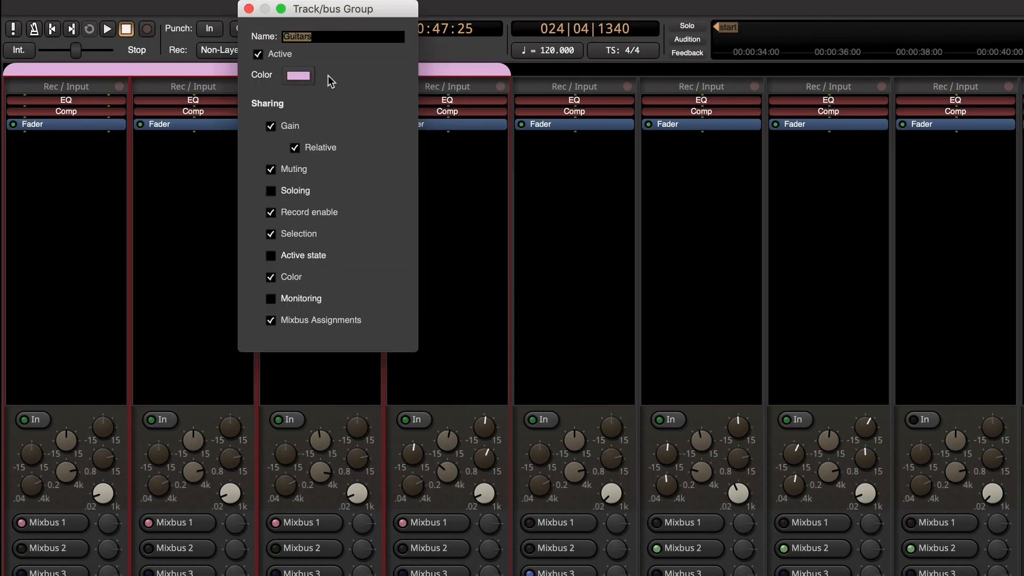
left_click(293, 80)
left_click(172, 168)
left_click(320, 217)
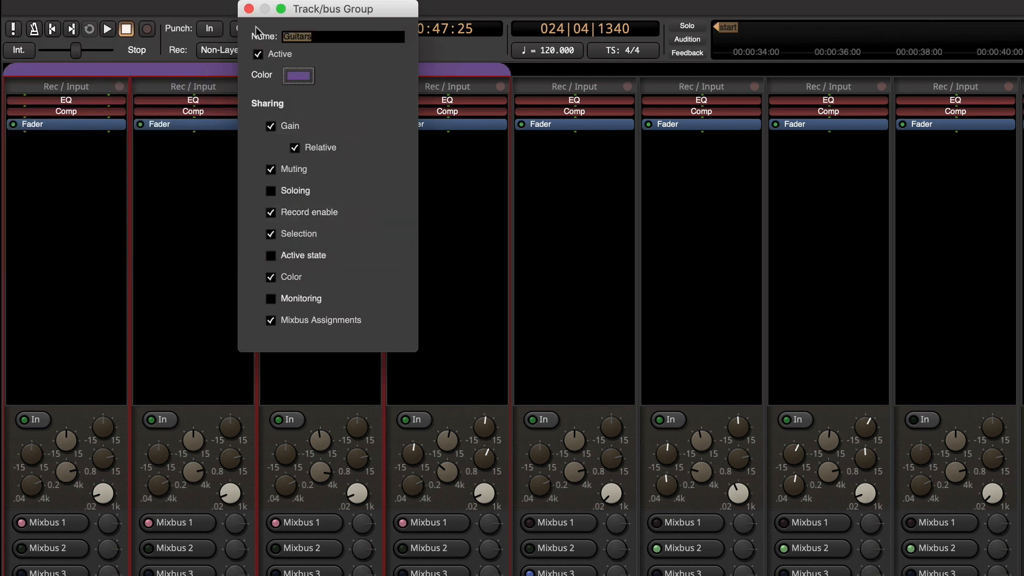
left_click(249, 8)
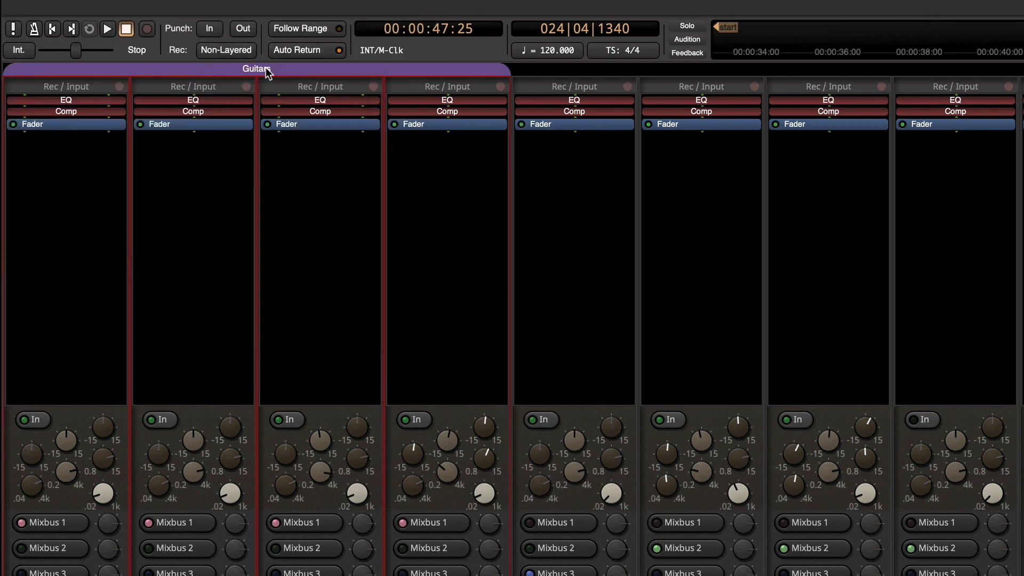
Switch the Guitars group off and back on, and lower the linked guitar faders together.
left_click(267, 71)
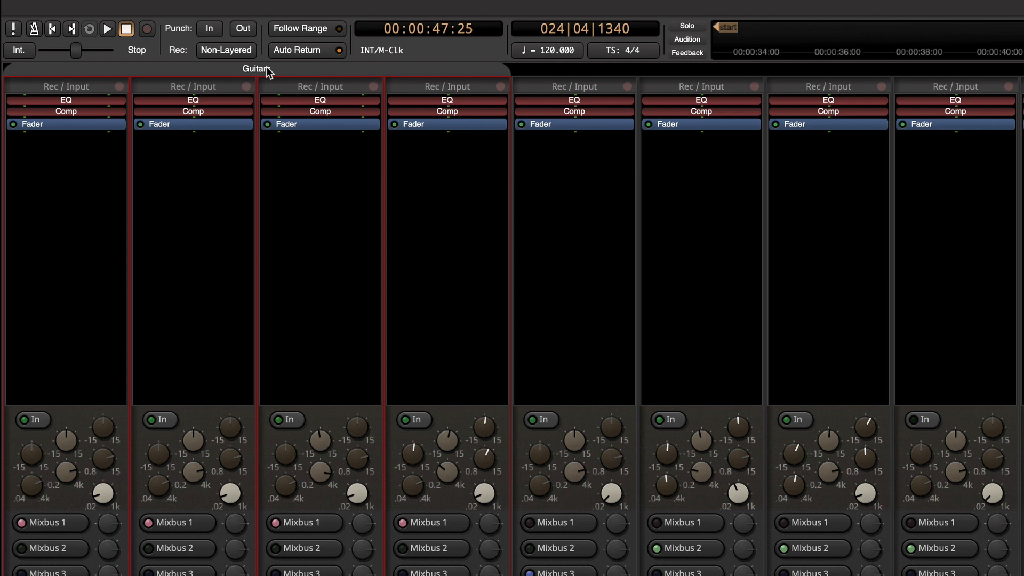
left_click(267, 71)
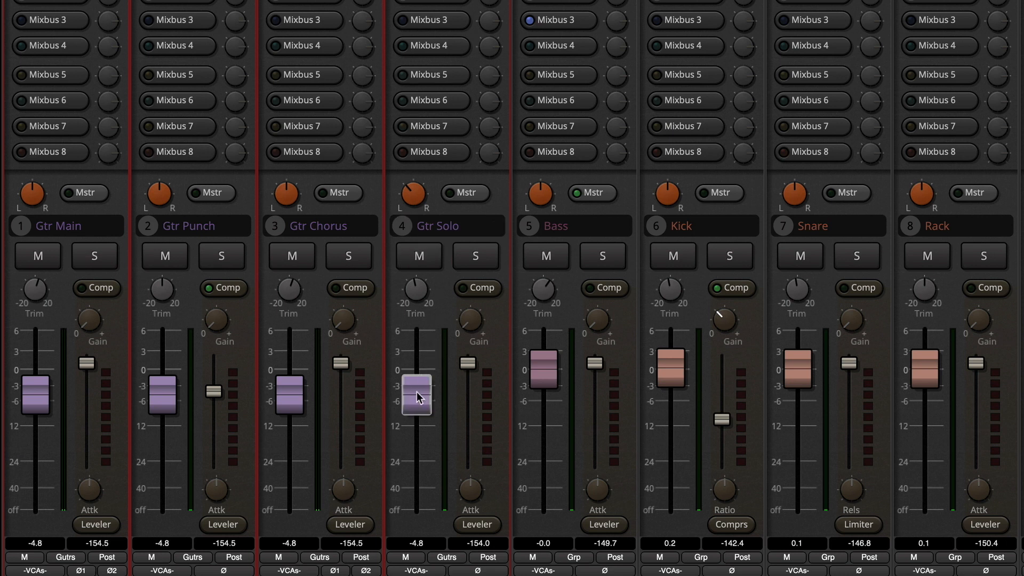
left_click_drag(417, 392, 411, 433)
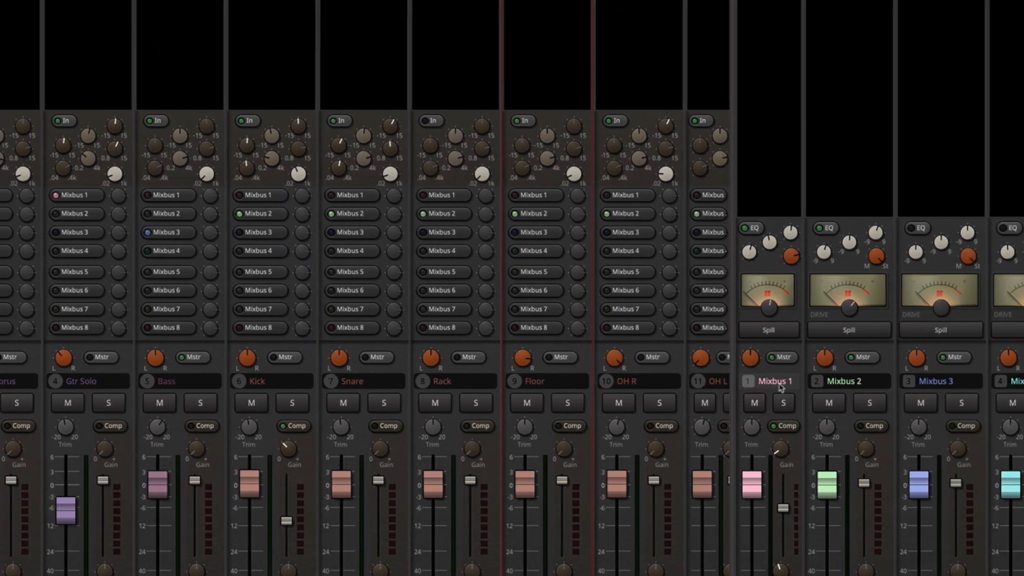
Rename the Mixbus 1 bus as Guitars.
left_click(1008, 381)
left_click(713, 389)
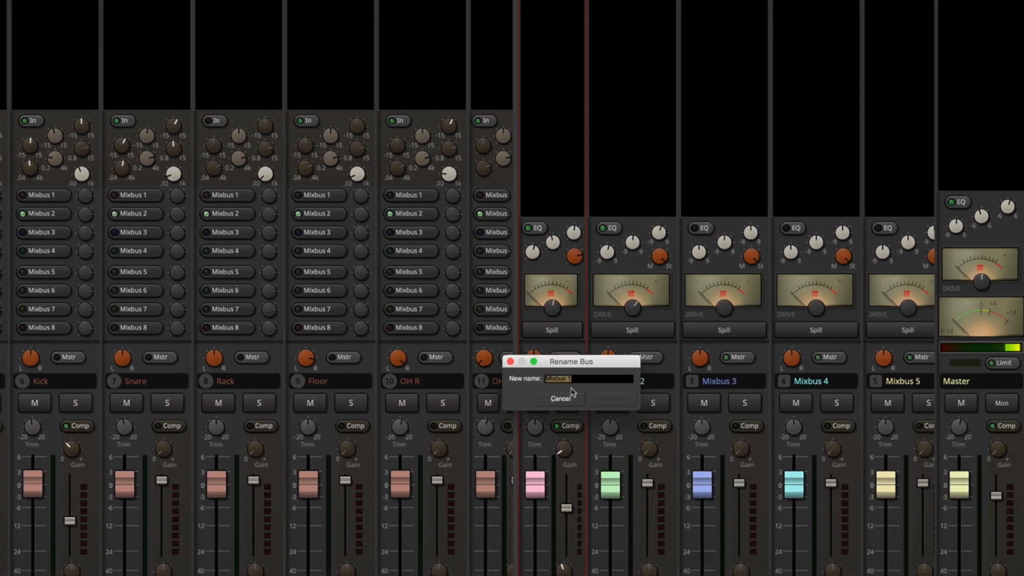
type("Guitars")
key("Return")
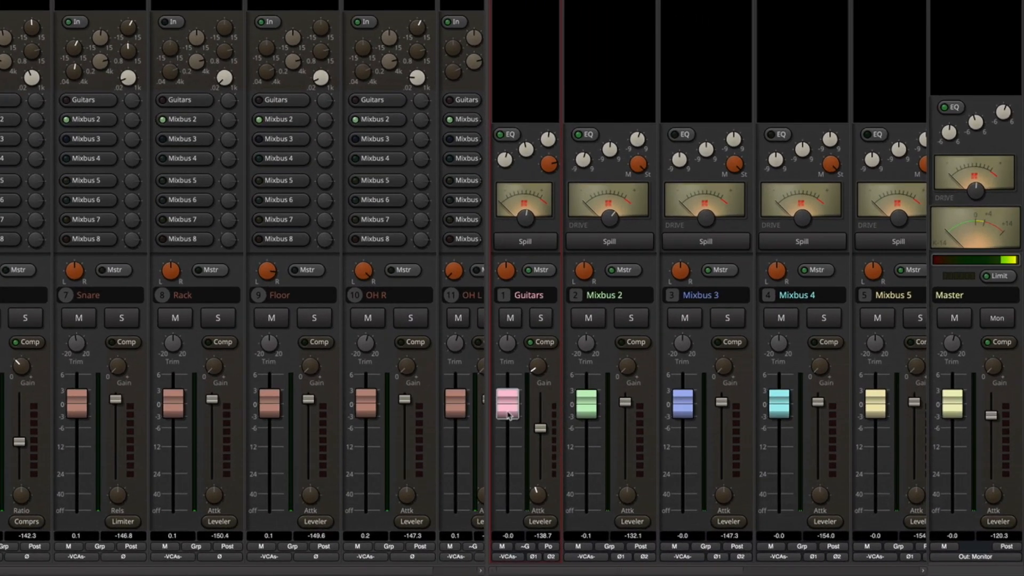
Lower the Guitars bus fader to -1.0 and switch the bus EQ off and back on.
mouse_move(509, 416)
left_mouse_down()
mouse_move(509, 442)
mouse_move(508, 399)
mouse_move(509, 420)
left_mouse_up()
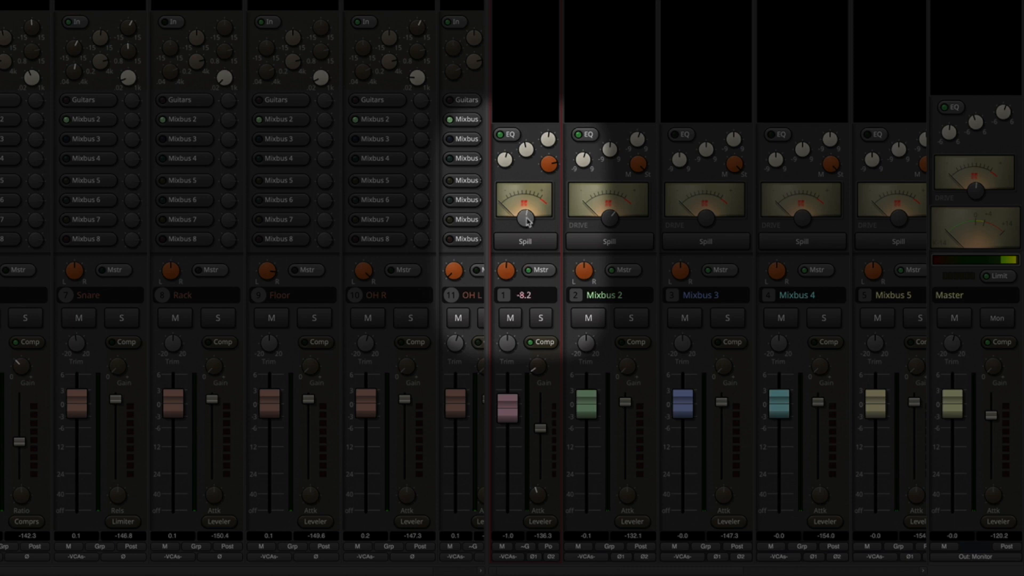
left_click(507, 135)
left_click(507, 134)
Raise the tape drive slightly on the Guitars bus and increase it strongly on the Master bus.
mouse_move(504, 158)
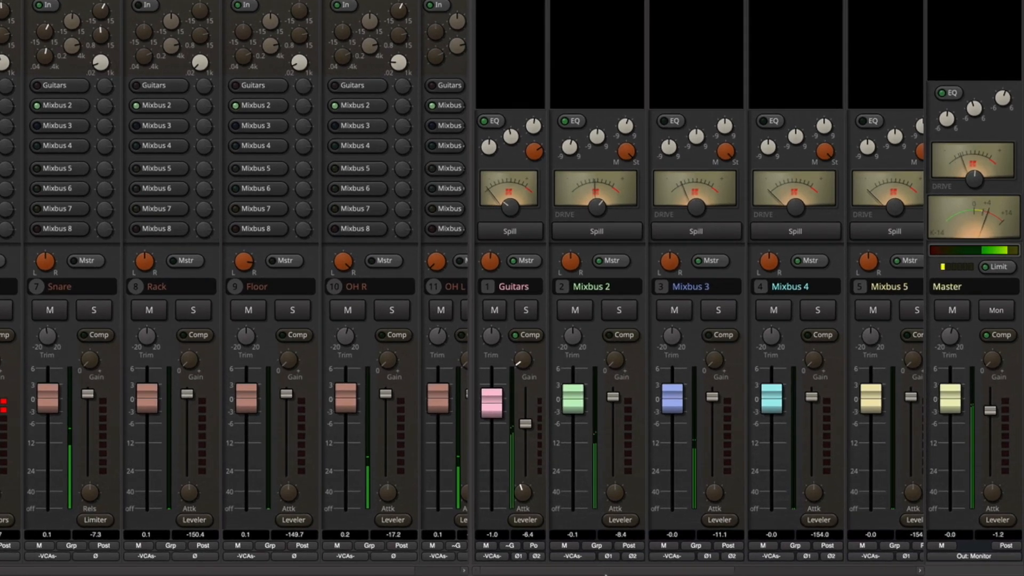
mouse_move(507, 213)
left_mouse_down()
mouse_move(510, 152)
mouse_move(508, 208)
left_mouse_up()
left_click_drag(975, 180, 984, 124)
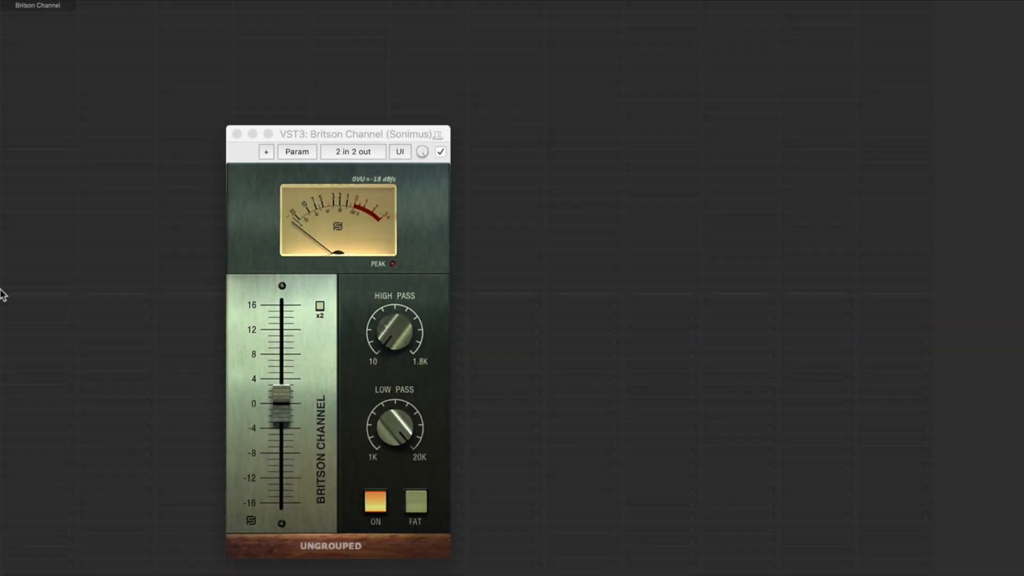
In the REAPER mixer, copy the Britson Channel plugin from the first track onto the other tracks one after another.
left_click_drag(47, 5, 262, 6)
left_click_drag(340, 4, 341, 4)
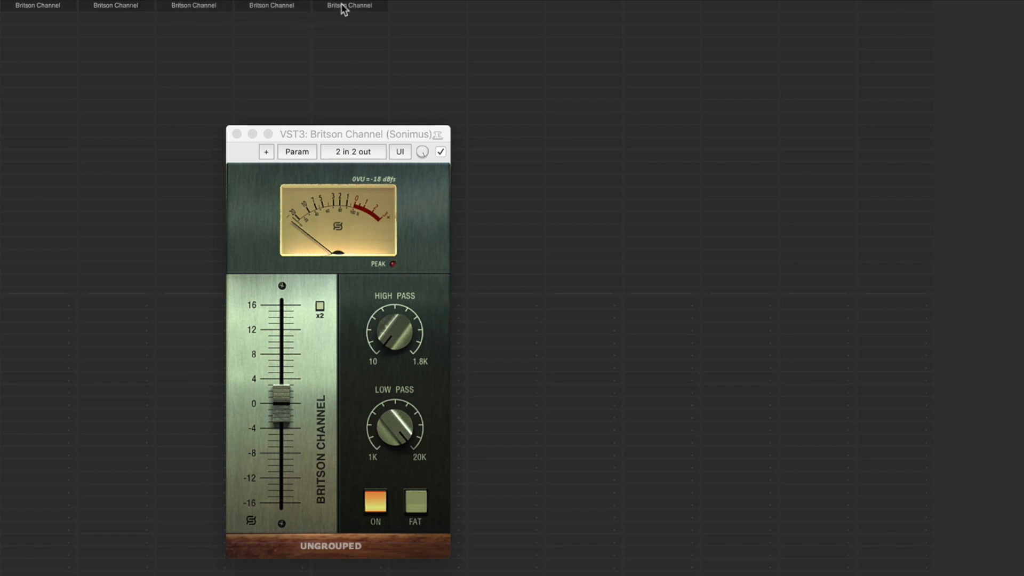
left_click_drag(425, 5, 725, 5)
left_click_drag(736, 5, 803, 5)
left_click_drag(811, 6, 868, 5)
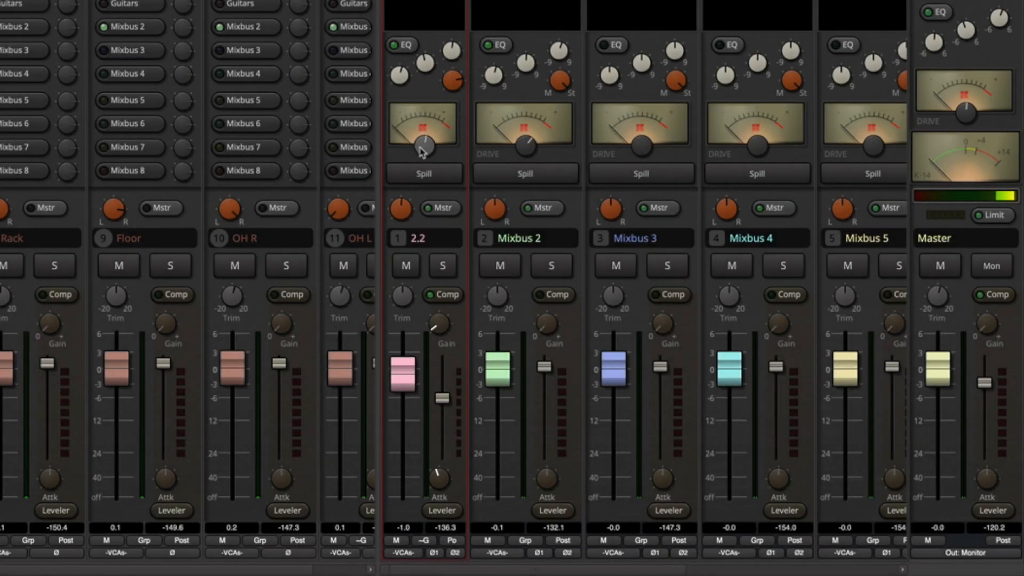
In Mixbus, raise the Guitars bus tape drive slightly and turn down its low-band EQ.
mouse_move(423, 149)
left_mouse_down()
mouse_move(429, 104)
mouse_move(430, 224)
mouse_move(427, 140)
left_mouse_up()
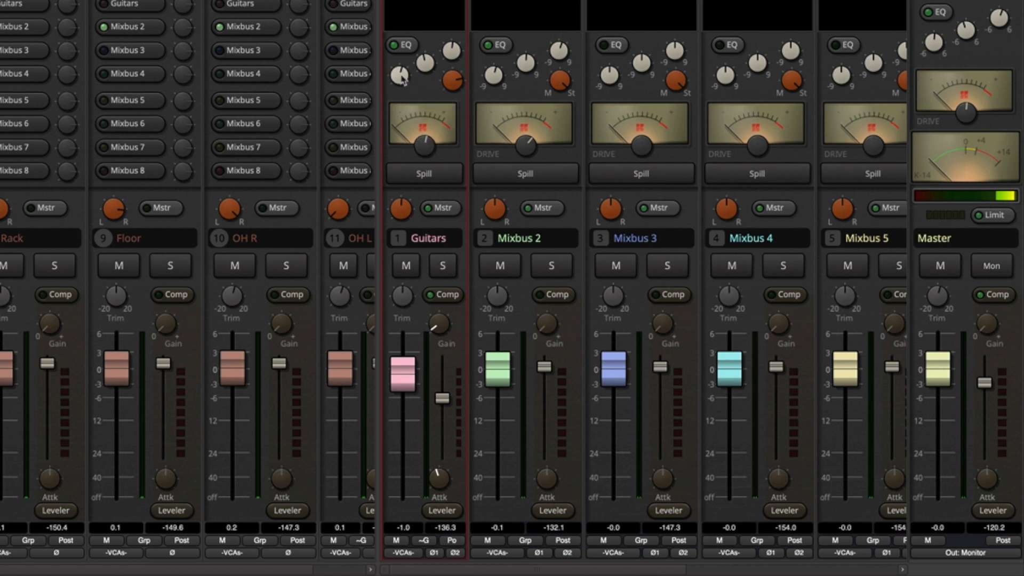
left_click_drag(400, 78, 401, 92)
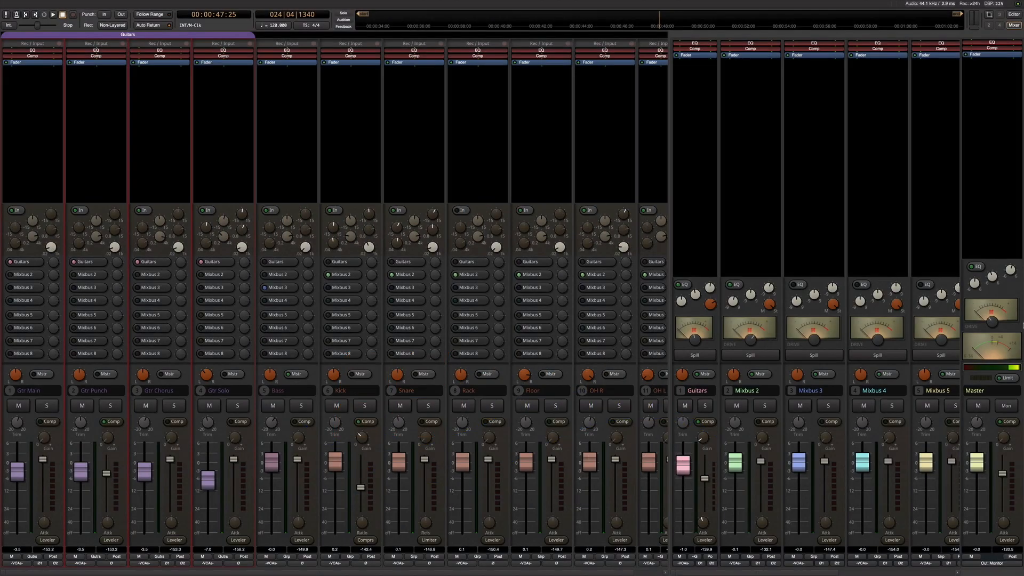
Select the Master bus, show the monitor section and lower the monitor level to -0.9 dB.
left_click(995, 255)
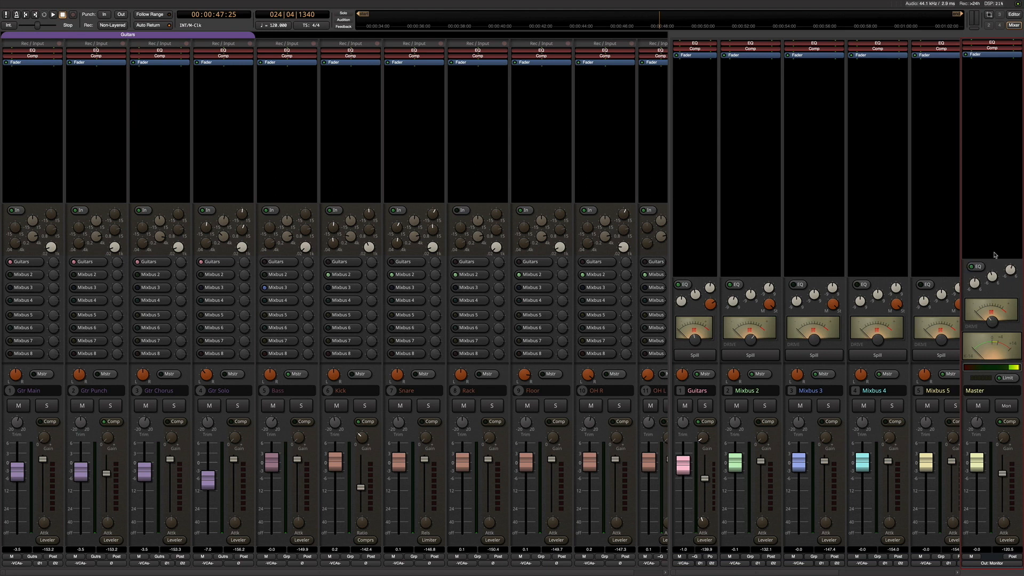
key("shift+m")
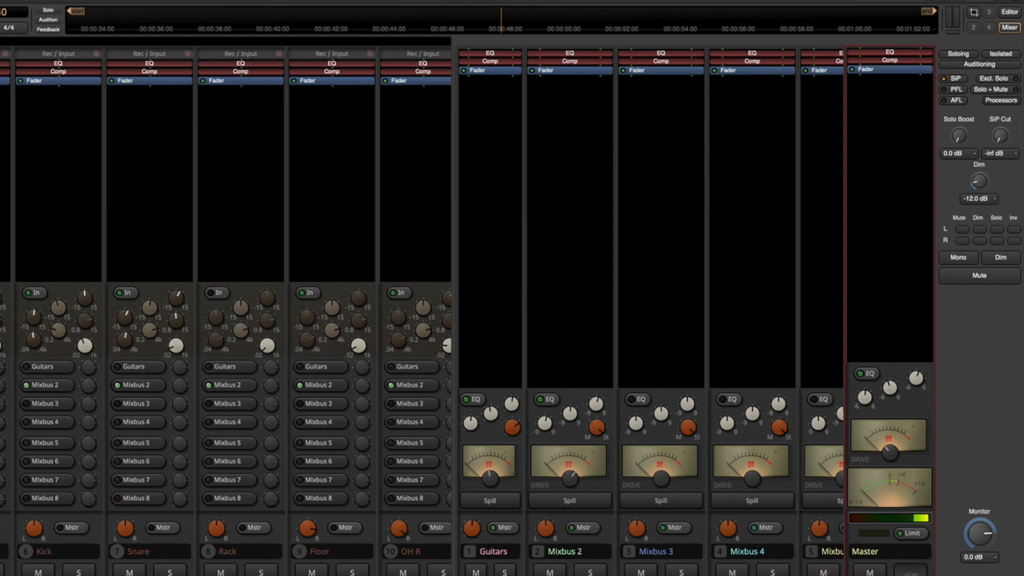
mouse_move(981, 534)
left_mouse_down()
mouse_move(983, 575)
mouse_move(983, 541)
left_mouse_up()
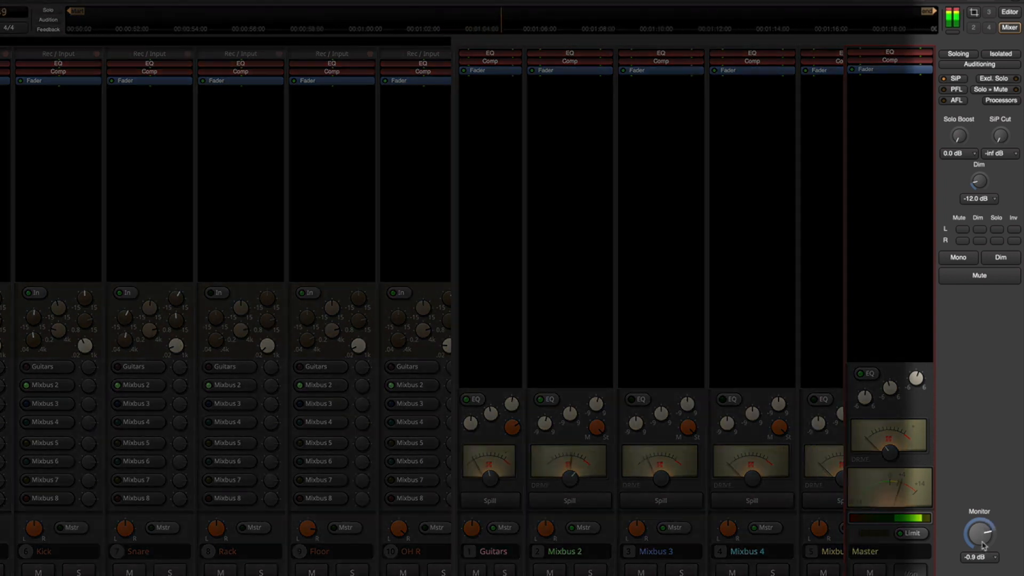
Switch mono monitoring on and off, and toggle the monitor dim.
left_click(960, 258)
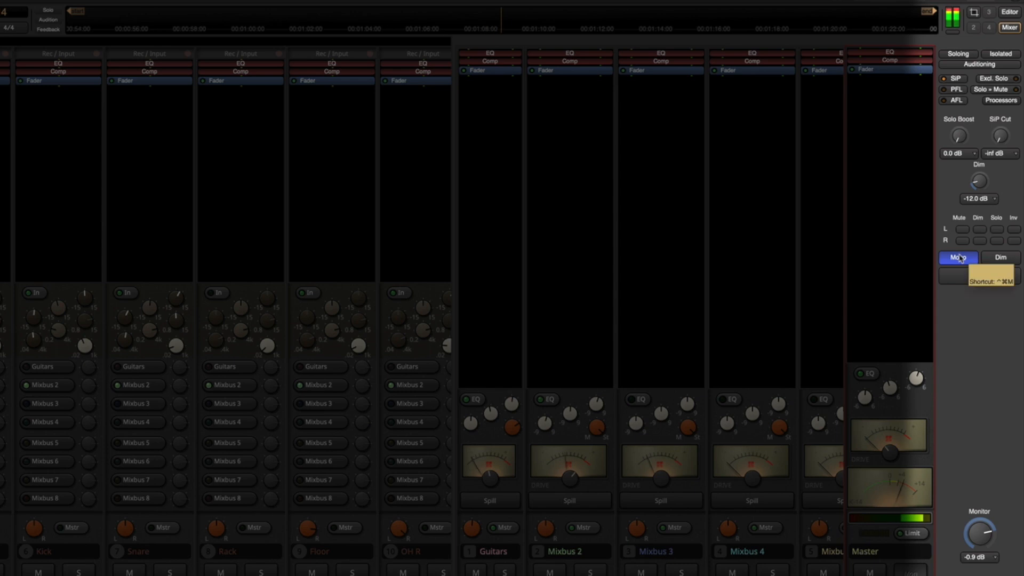
left_click(961, 258)
left_click(1001, 258)
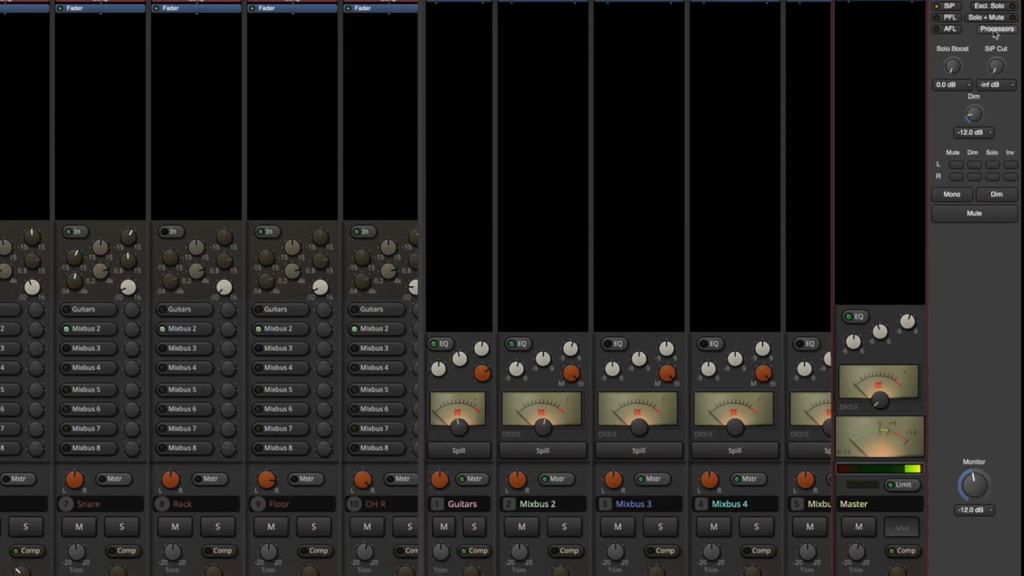
Insert the TG12345 Stereo plugin on the monitor section and adjust its right output fader and spread.
left_click(997, 28)
right_click(932, 94)
mouse_move(932, 95)
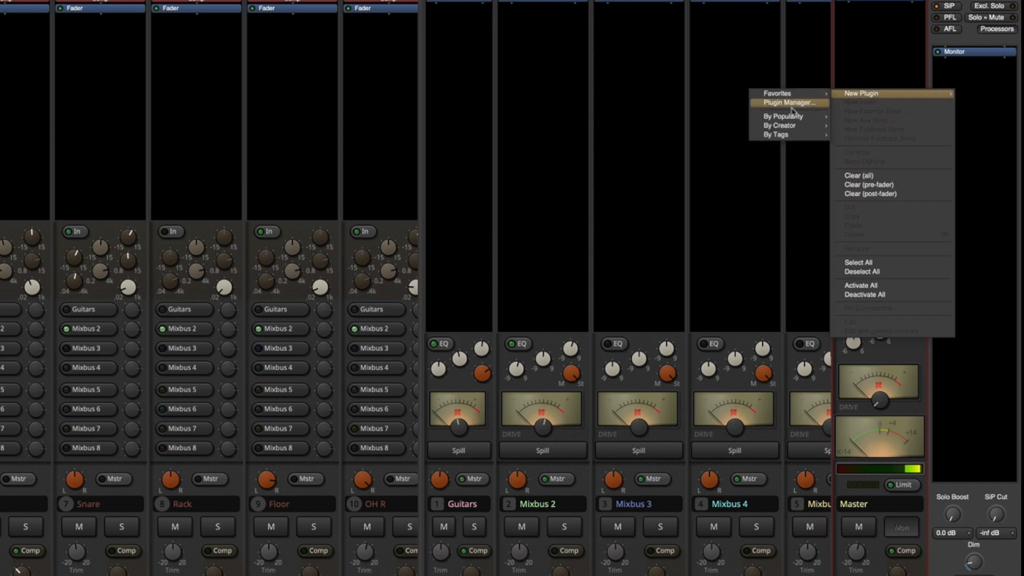
mouse_move(790, 120)
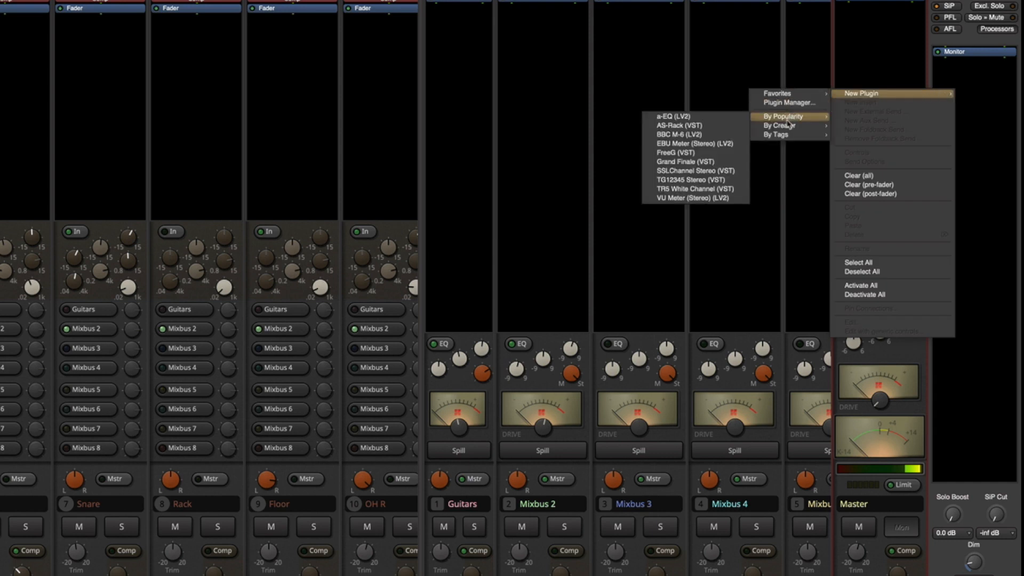
left_click(686, 183)
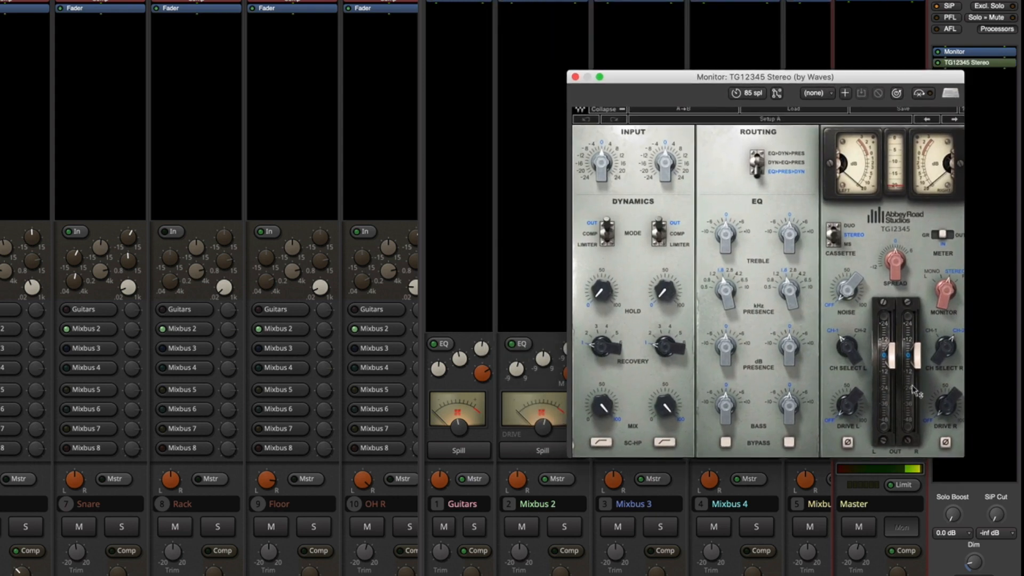
mouse_move(918, 370)
left_mouse_down()
mouse_move(917, 400)
mouse_move(917, 373)
left_mouse_up()
mouse_move(895, 262)
left_mouse_down()
mouse_move(895, 240)
mouse_move(895, 295)
mouse_move(895, 261)
left_mouse_up()
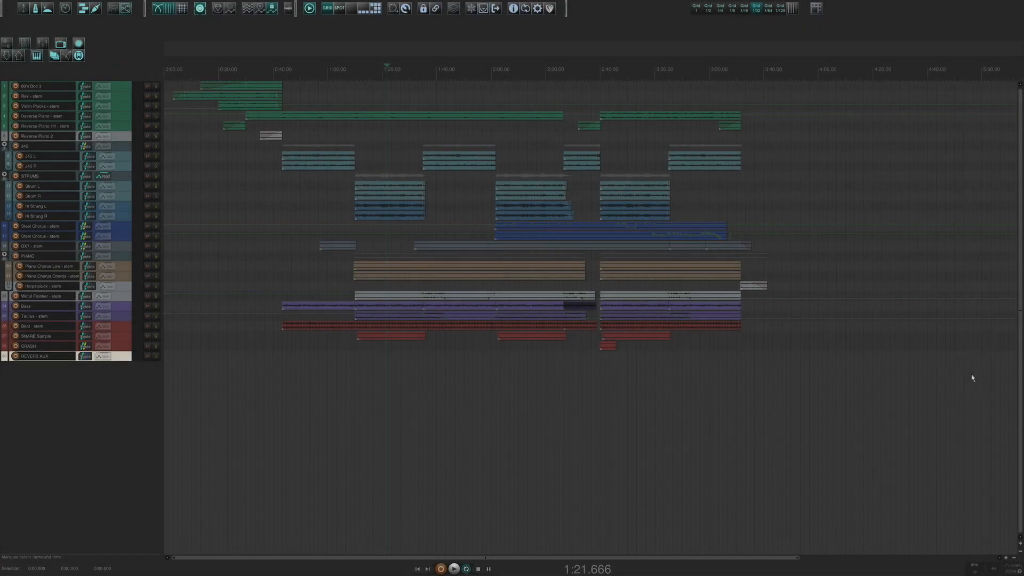
Open REAPER's Track Manager, hide the first eight tracks from the track panel and toggle solo on the first track.
key("shift+super+m")
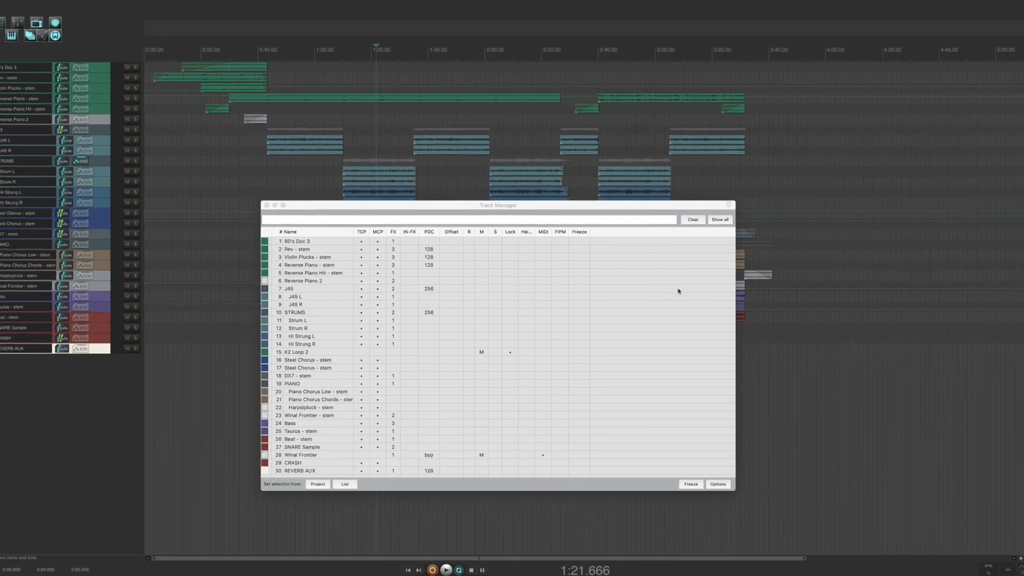
left_click_drag(331, 211, 329, 275)
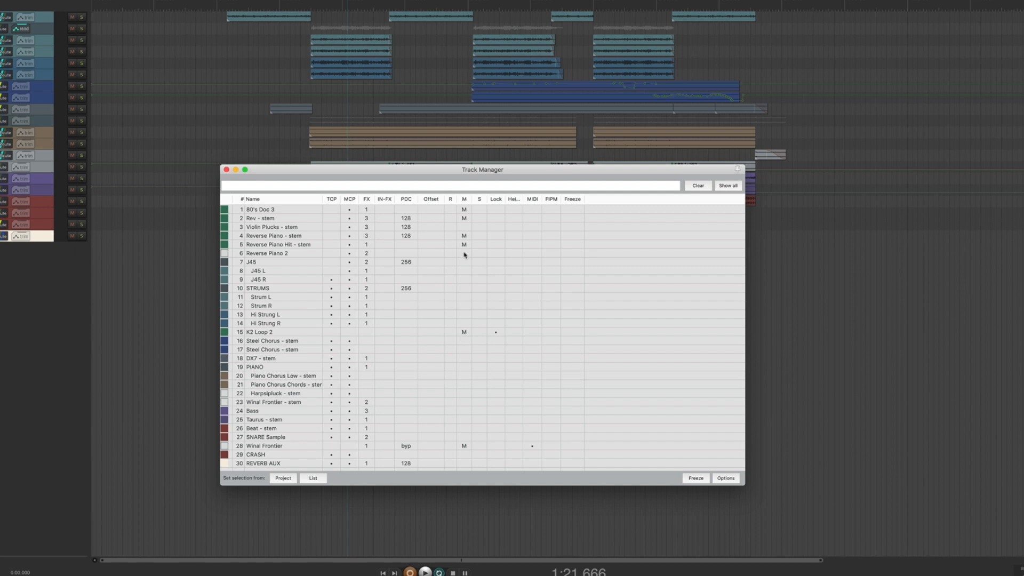
left_click(478, 201)
left_click(478, 210)
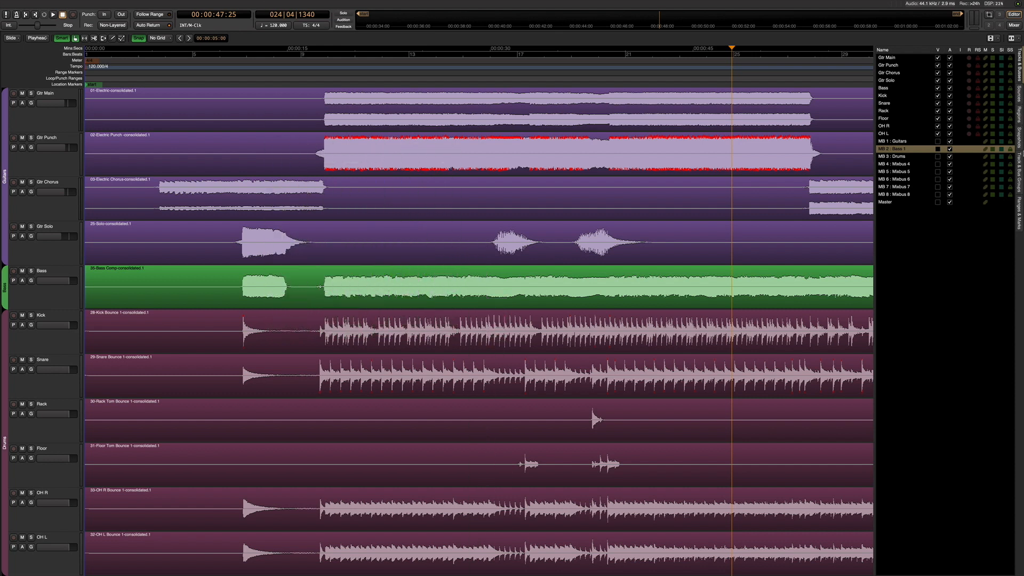
In the Mixbus editor, make all eight mix buses and the Master bus visible below the tracks.
left_click(938, 143)
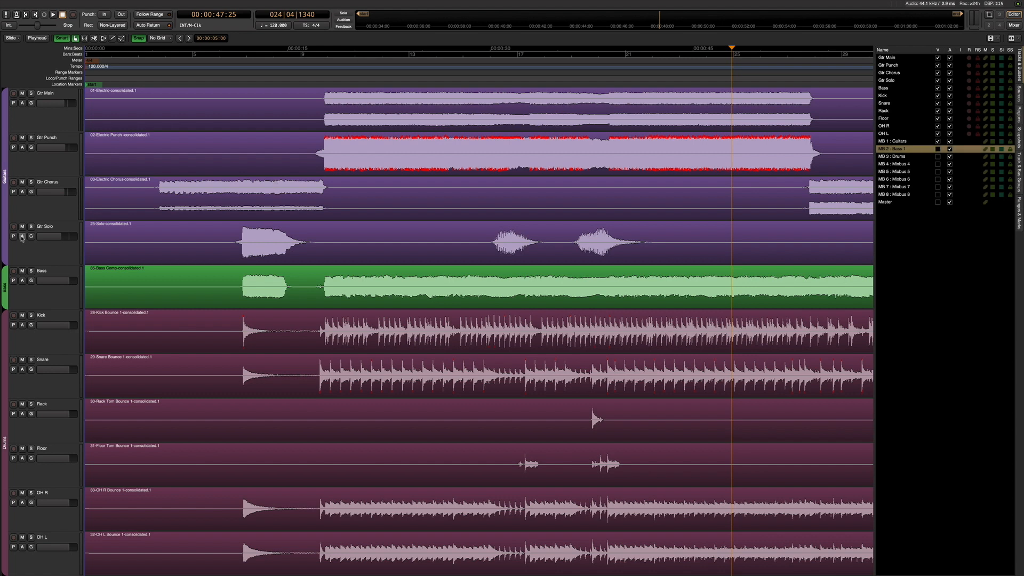
scroll(434, 178, "down", 10)
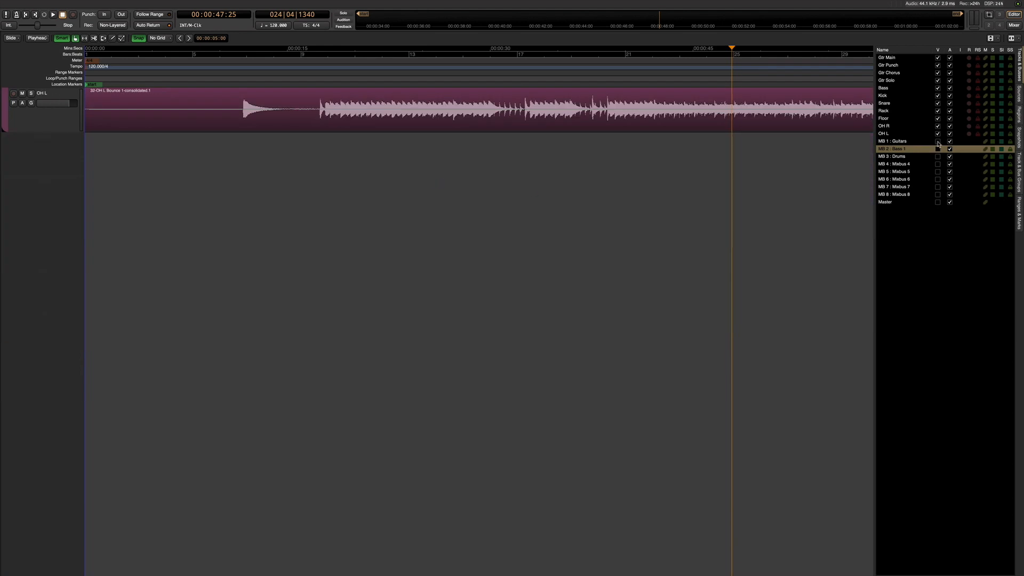
left_click(937, 141)
left_click(937, 148)
left_click(937, 156)
left_click(937, 164)
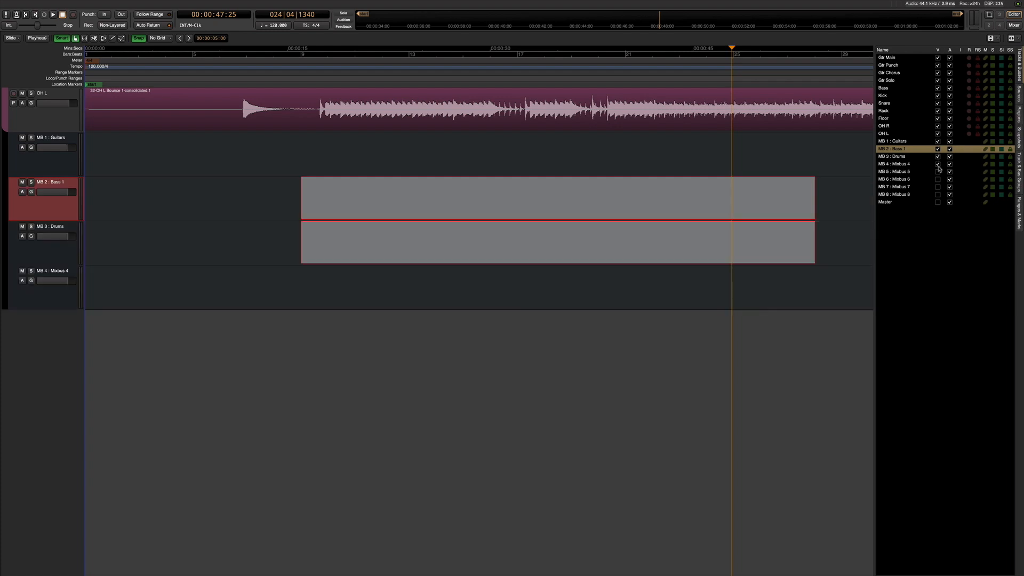
left_click(937, 172)
left_click(938, 180)
left_click(937, 186)
left_click(938, 194)
left_click(937, 202)
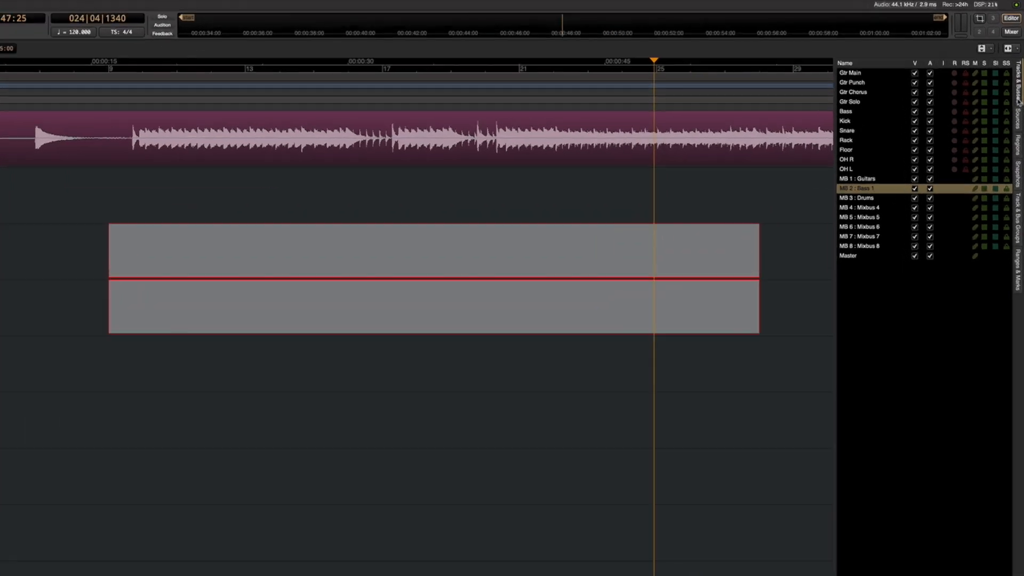
Examine the editor's lists of sources, regions, snapshots, track and bus groups, and ranges and marks.
left_click(1019, 94)
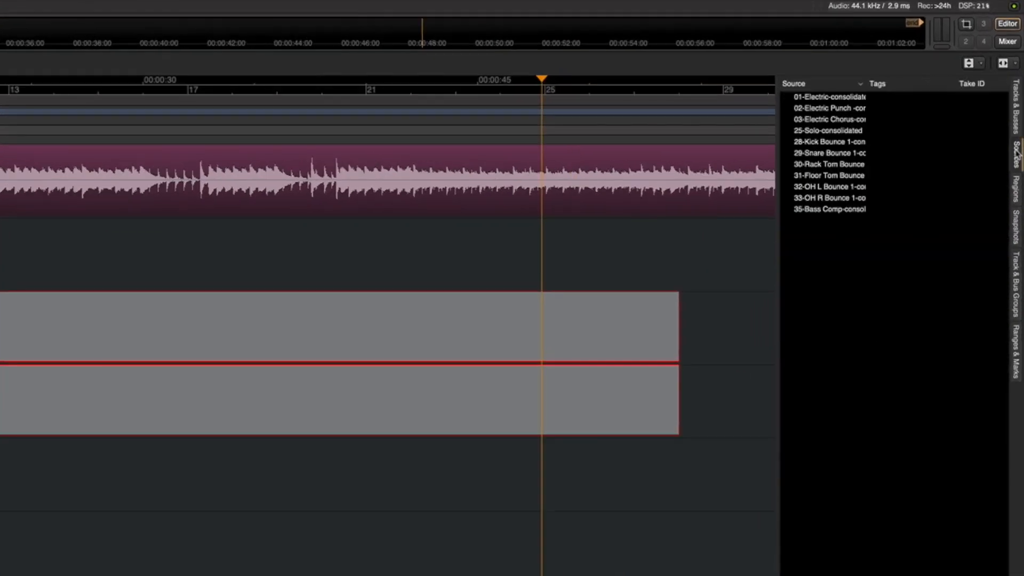
left_click(1015, 193)
left_click(1016, 228)
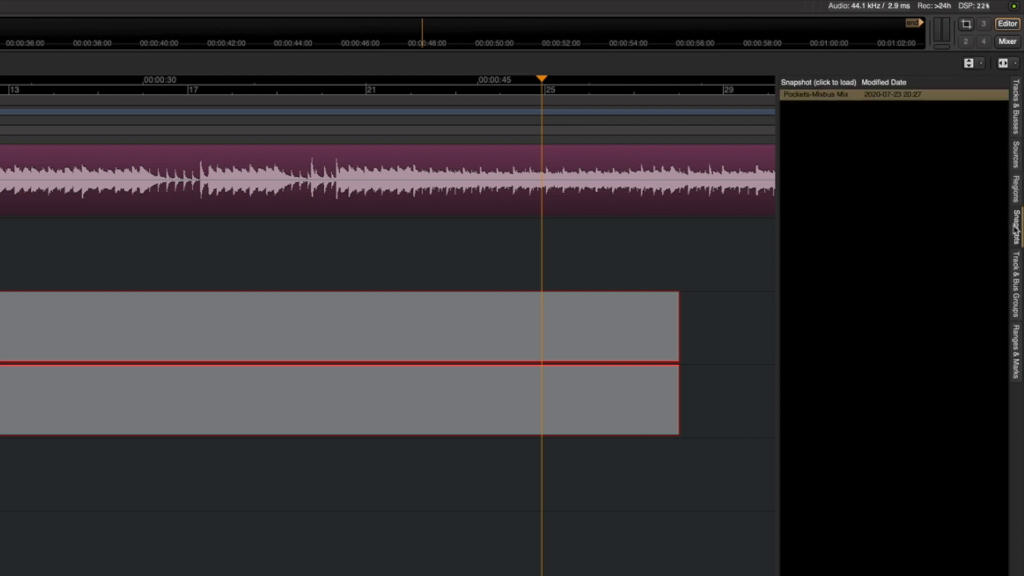
left_click(1017, 276)
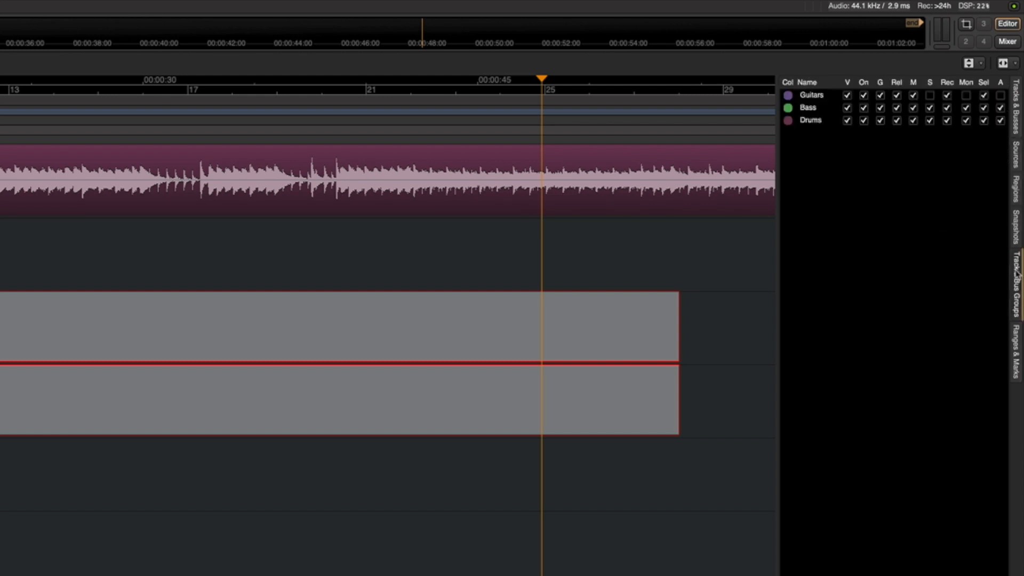
left_click(1017, 346)
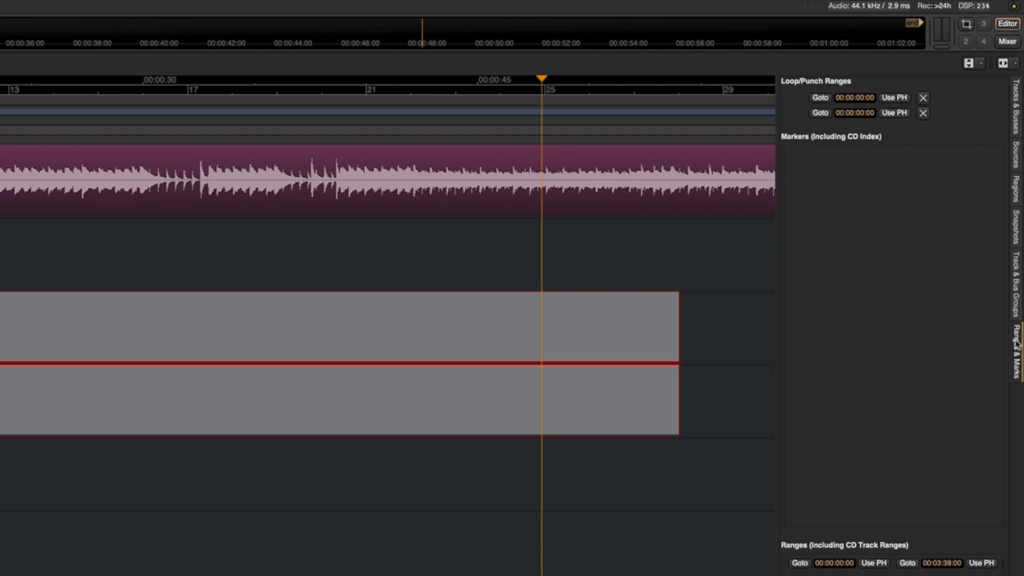
Return to the mixer, spill the channels feeding the Drums bus, and mute and unmute that bus.
key("alt+m")
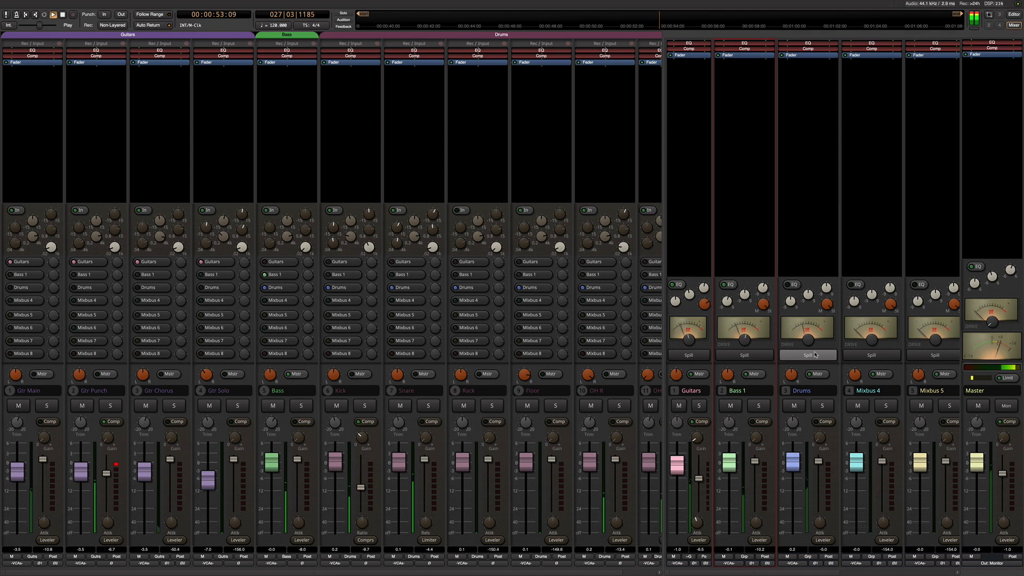
left_click(814, 354)
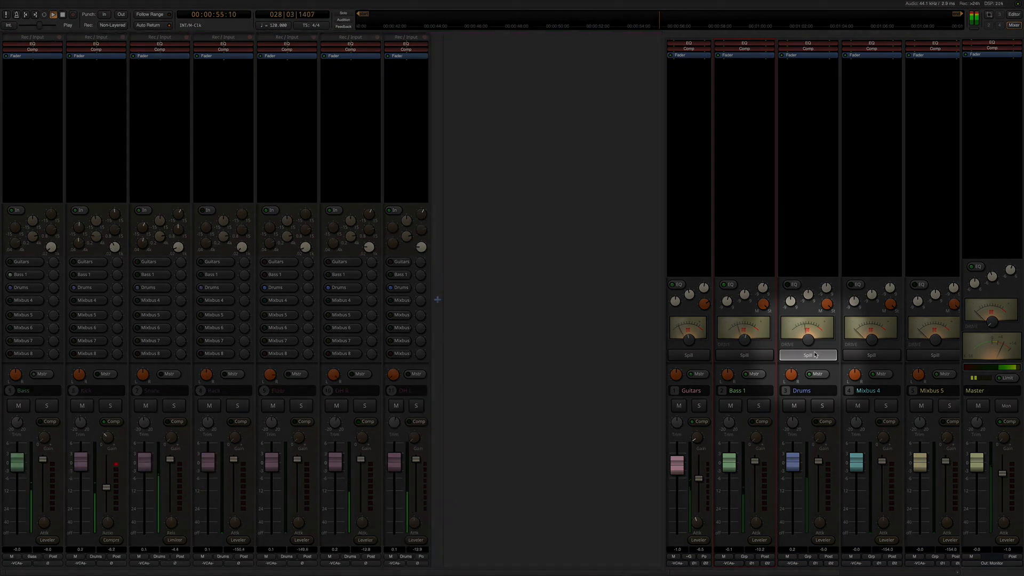
left_click(794, 406)
left_click(794, 407)
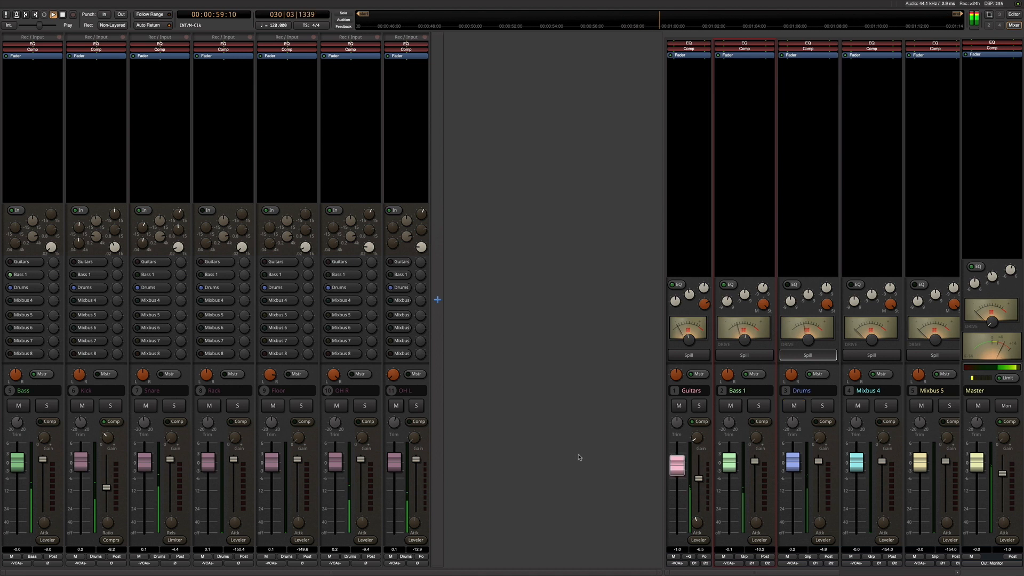
Lower the linked drum faders using the OH R and OH L channels, and touch the Drums bus fader.
left_click_drag(329, 463, 330, 469)
left_click_drag(394, 462, 394, 465)
mouse_move(790, 471)
left_mouse_down()
mouse_move(789, 487)
mouse_move(790, 471)
left_mouse_up()
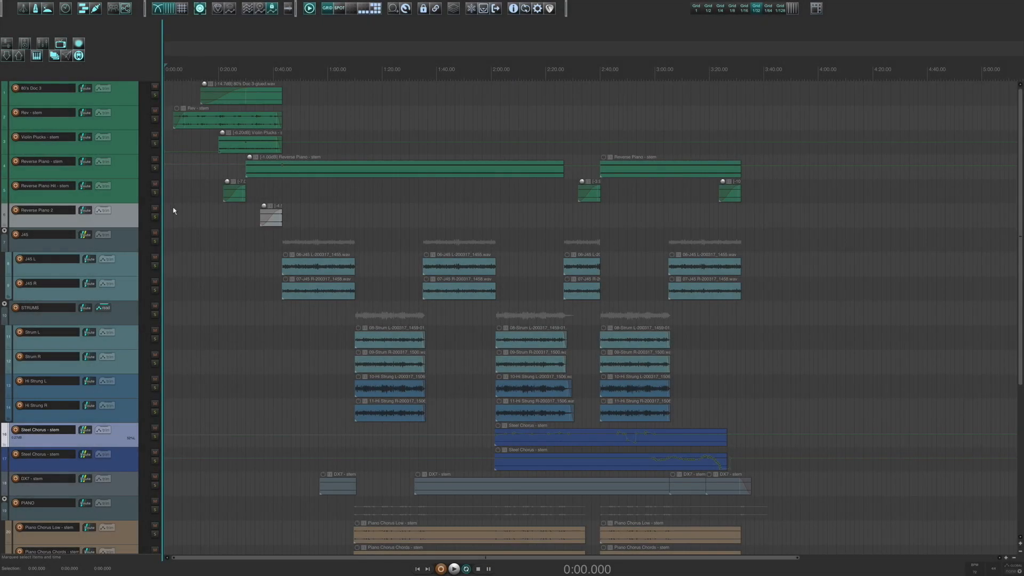
Switch to REAPER and apply the ProTools 12.5_MC-edit theme.
left_click(181, 5)
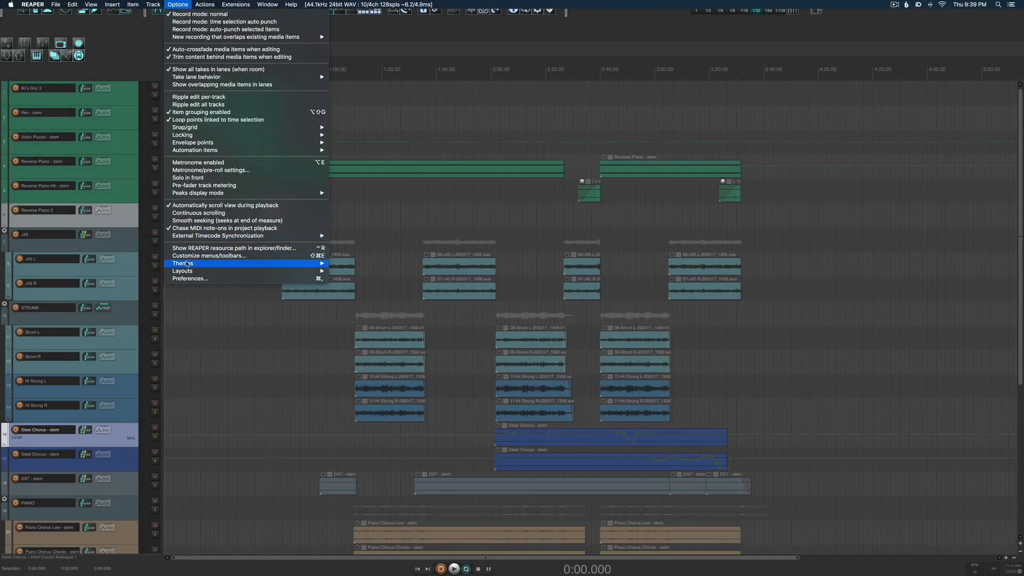
mouse_move(207, 264)
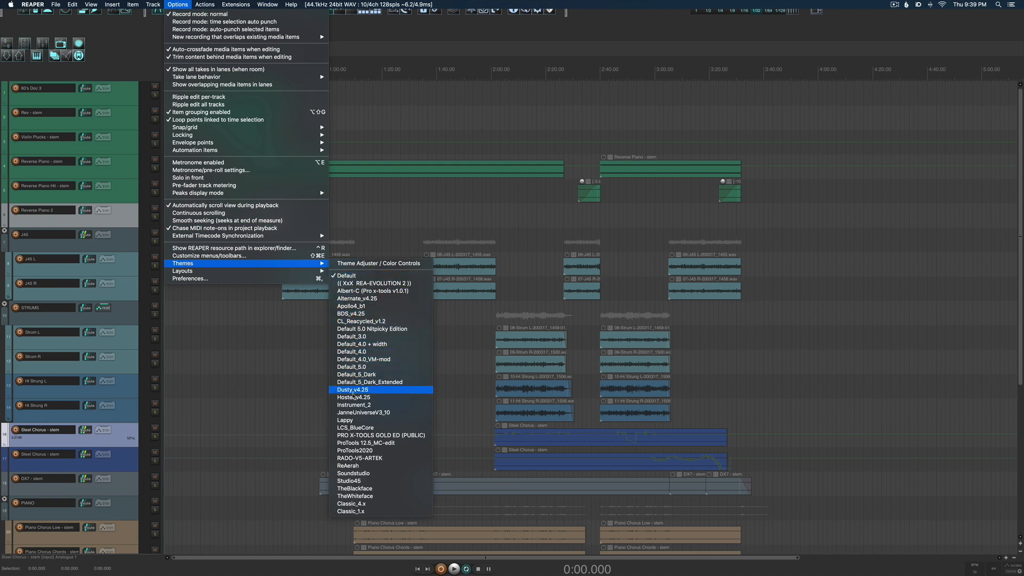
left_click(353, 444)
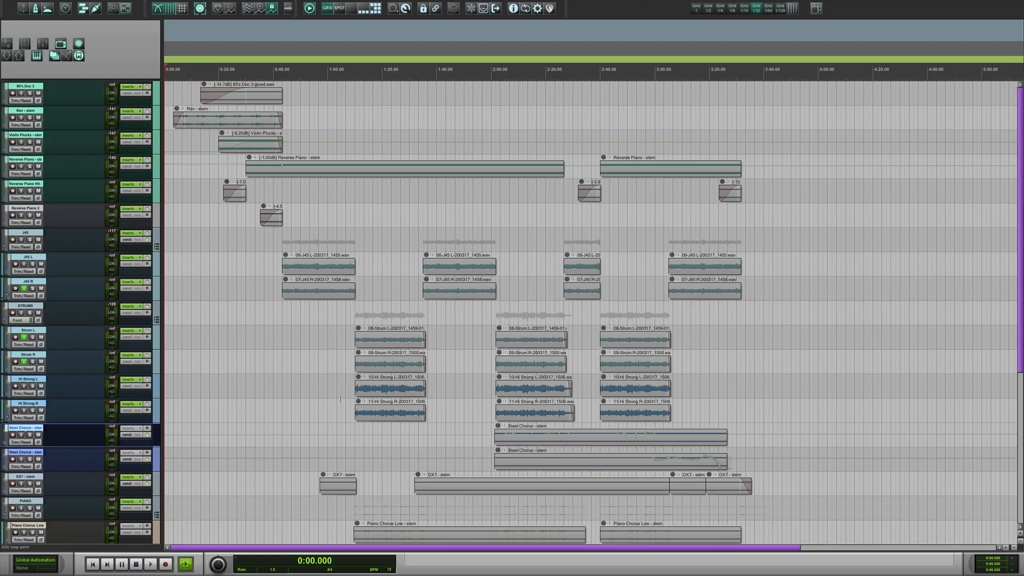
key("ctrl+m")
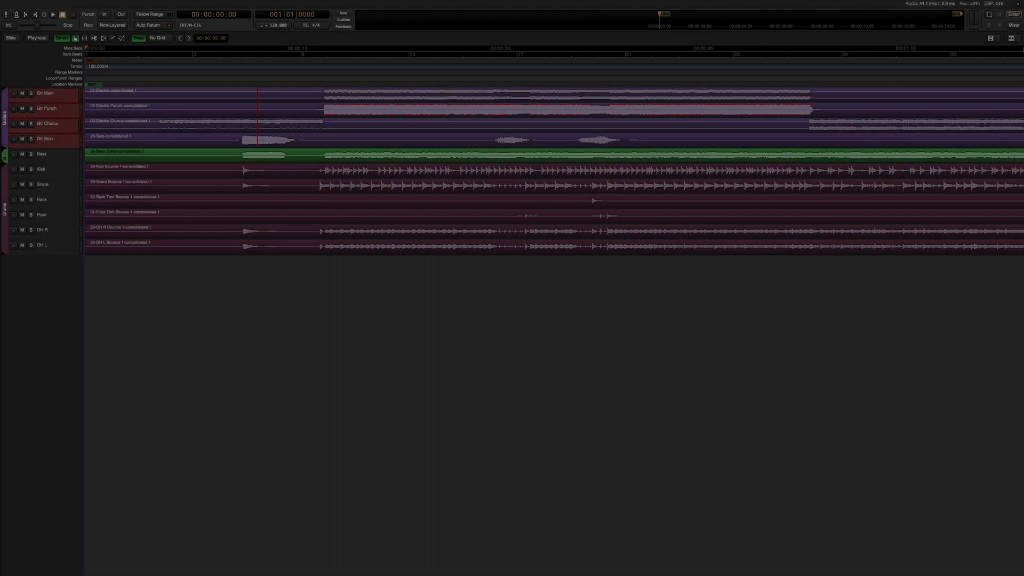
View the Mixbus mixer with its strip and group lists, toggle the monitor section and return to the editor.
key("alt+m")
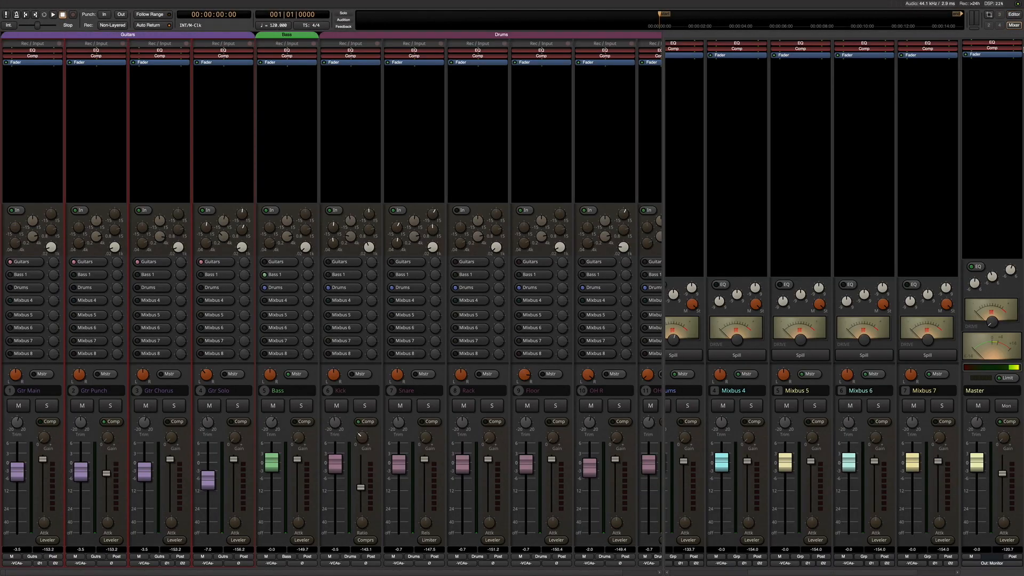
key("shift+l")
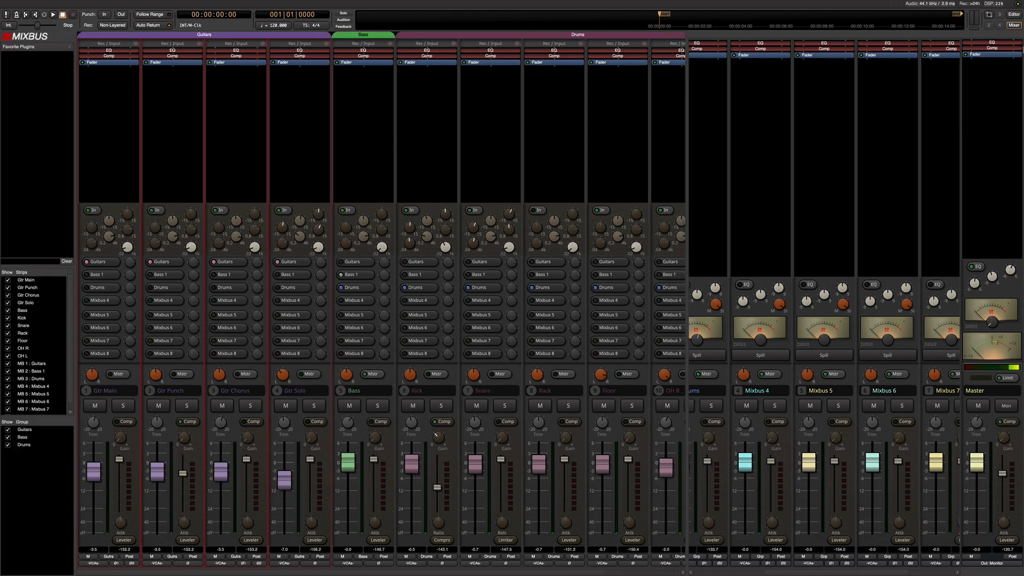
key("shift+m")
key("alt+e")
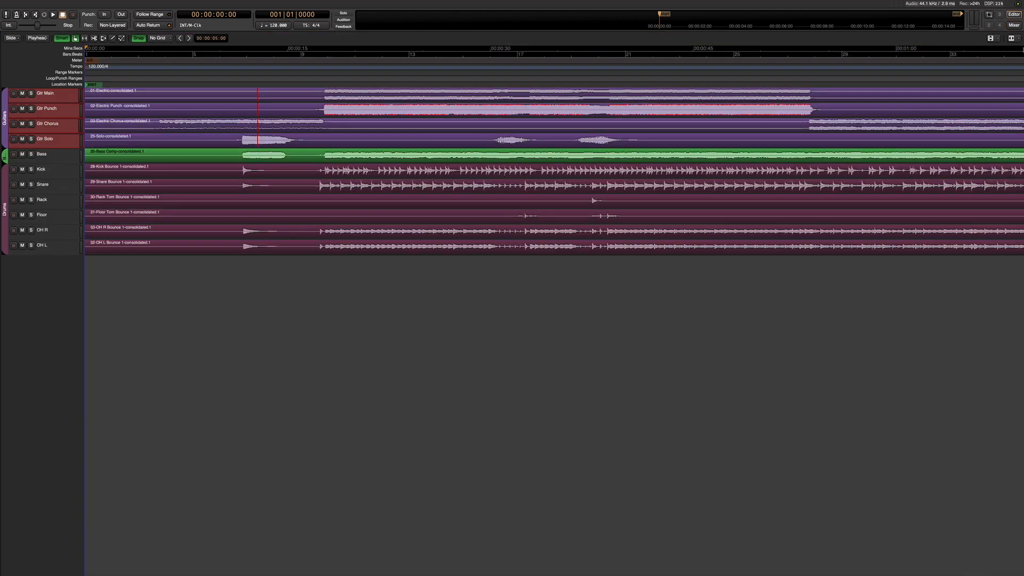
Try two progressively larger track heights in the editor and return all tracks to the compact height.
key("shift+z")
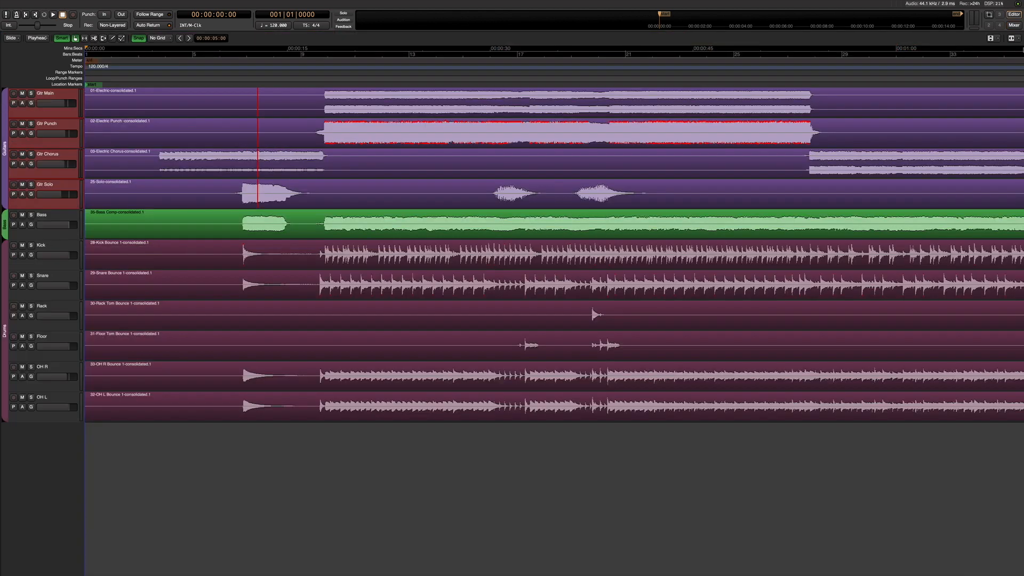
key("F3")
key("F4")
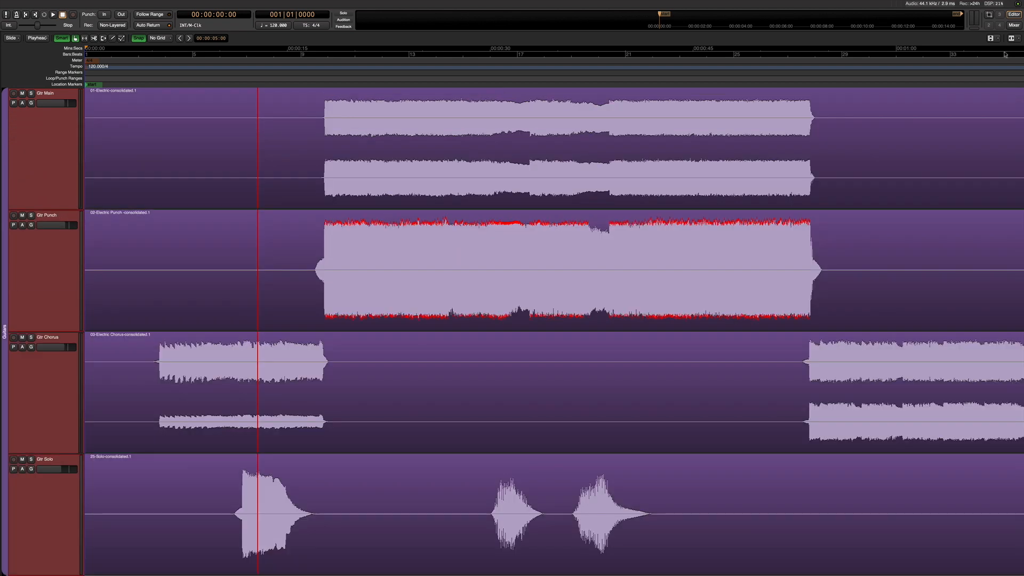
key("F1")
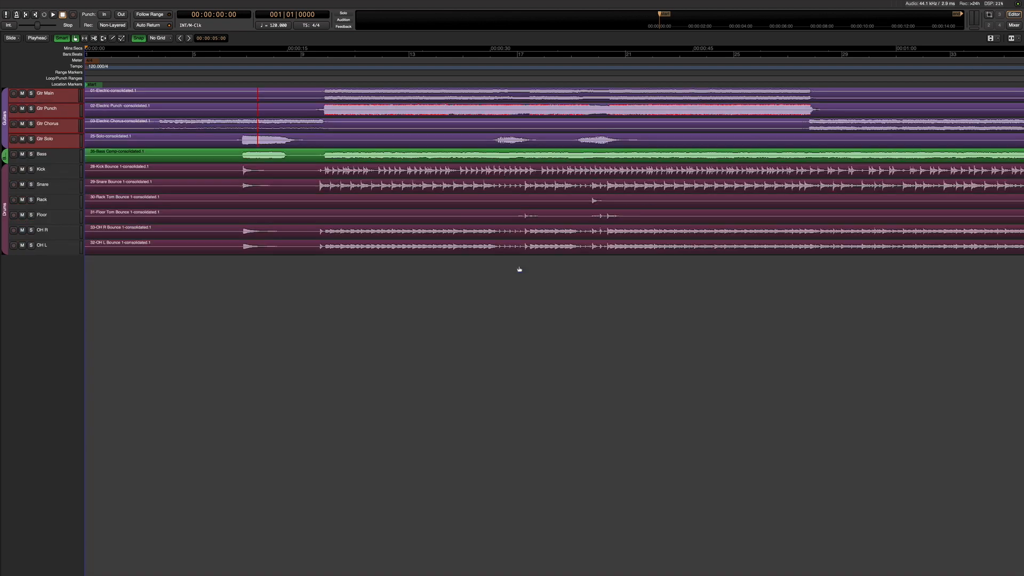
Zoom the editor timeline in and out, ending zoomed out to about three minutes of the song.
scroll(520, 270, "down", 7)
scroll(519, 270, "up", 7)
scroll(519, 269, "up", 2)
scroll(519, 269, "down", 4)
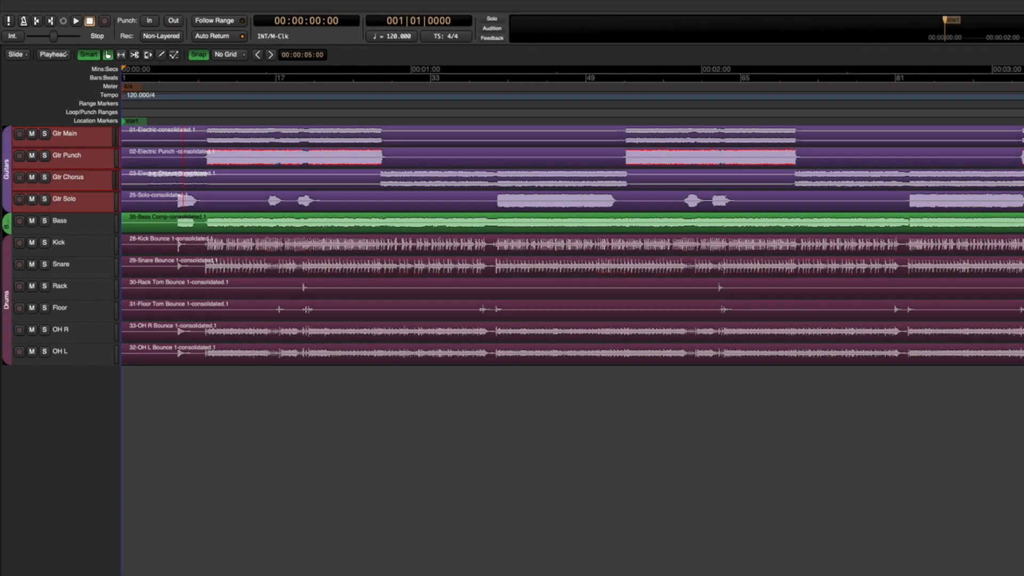
Assign Shift+H to Store Mixer Settings in the keyboard shortcuts and remove that assignment again.
key("alt+k")
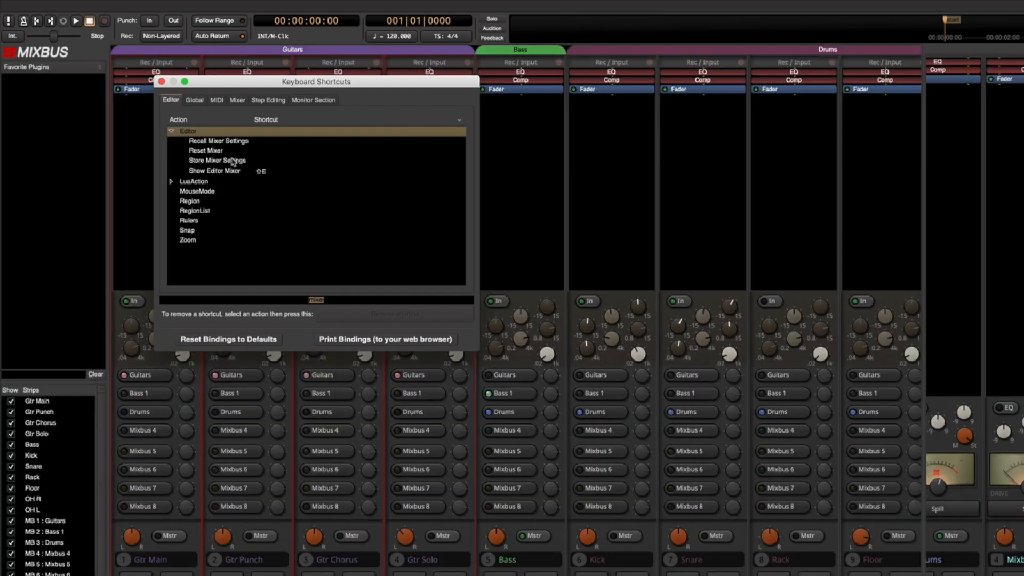
left_click(233, 161)
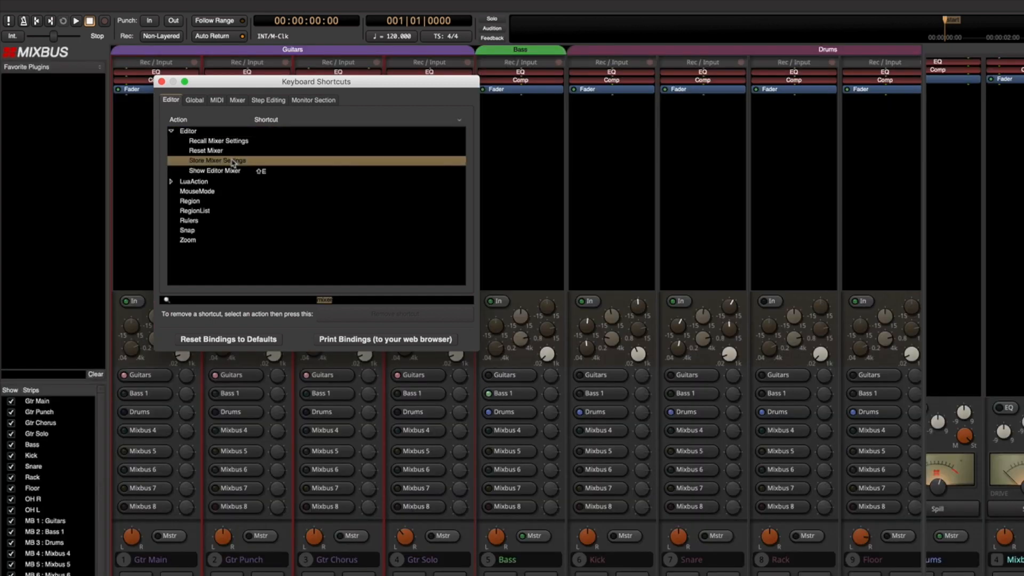
key("shift+h")
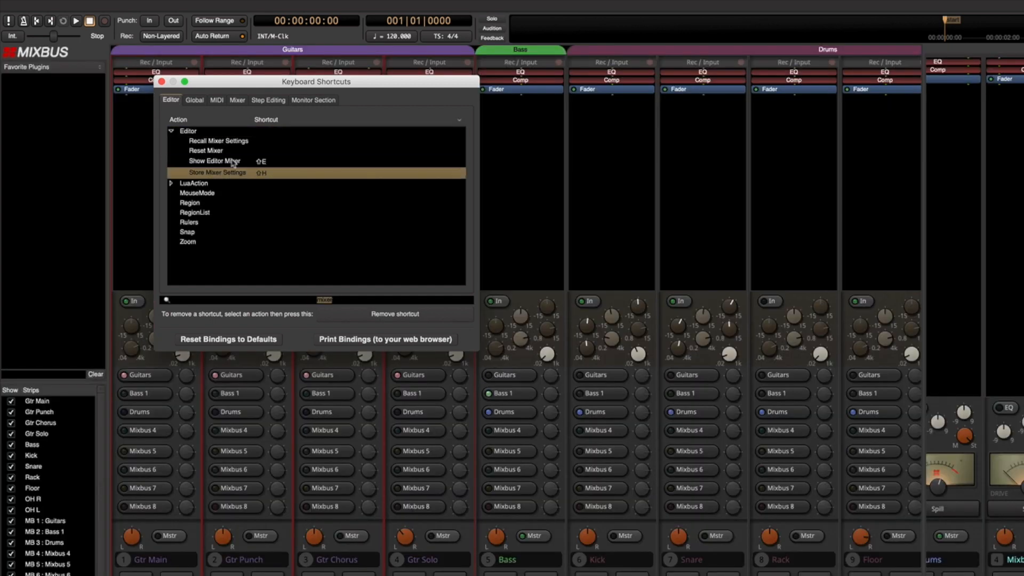
left_click(377, 318)
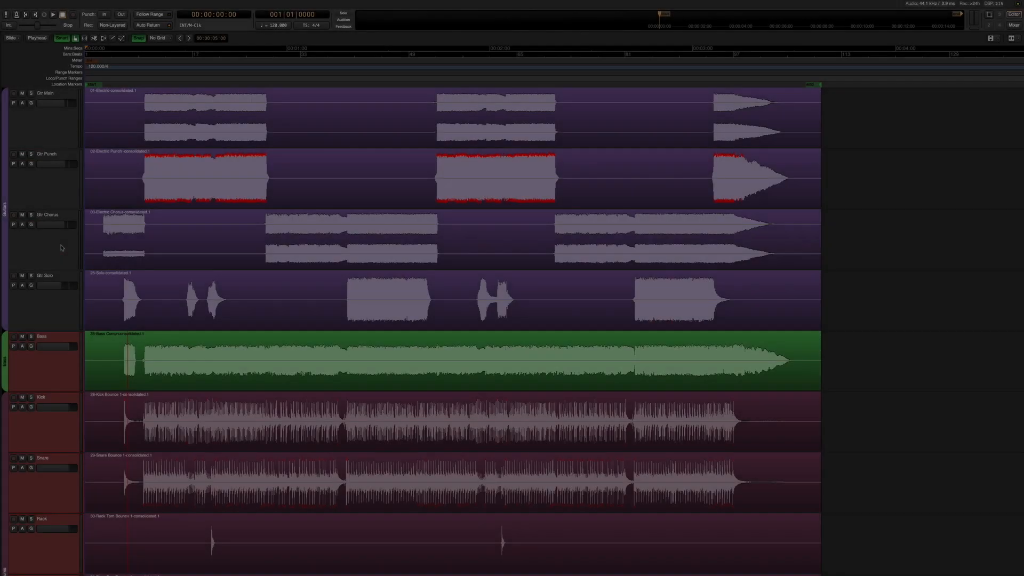
scroll(127, 273, "down", 7)
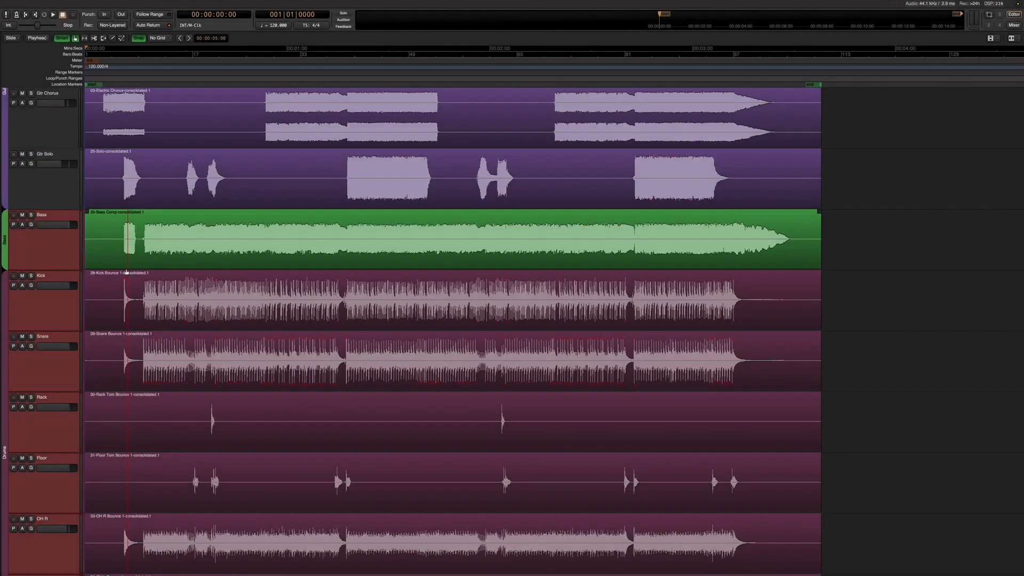
scroll(127, 273, "up", 8)
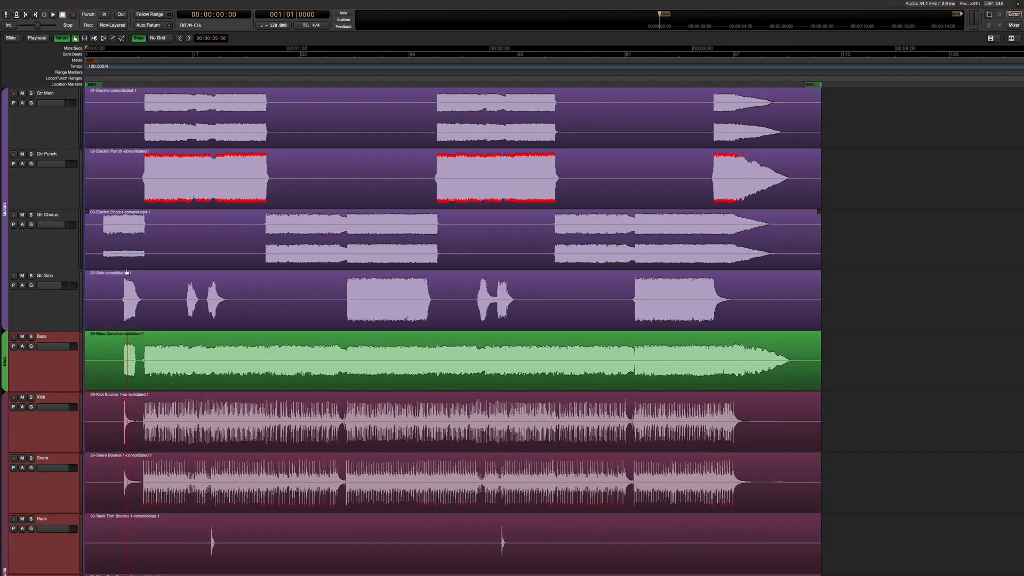
Show the mixer, insert the Grand Finale (VST) plugin on the OH R channel, and move its window over the middle of the mixer.
key("alt+m")
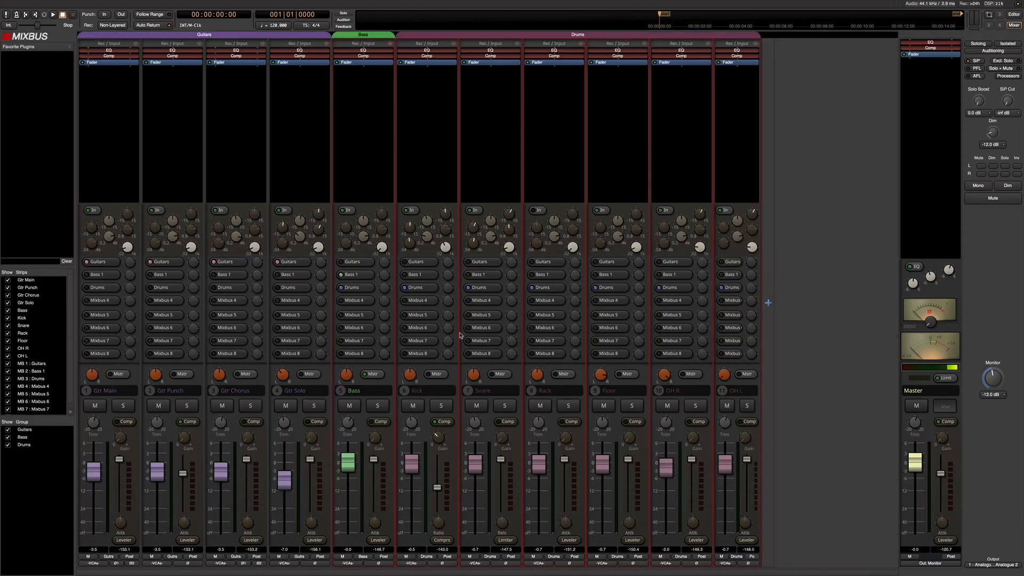
right_click(678, 91)
mouse_move(679, 93)
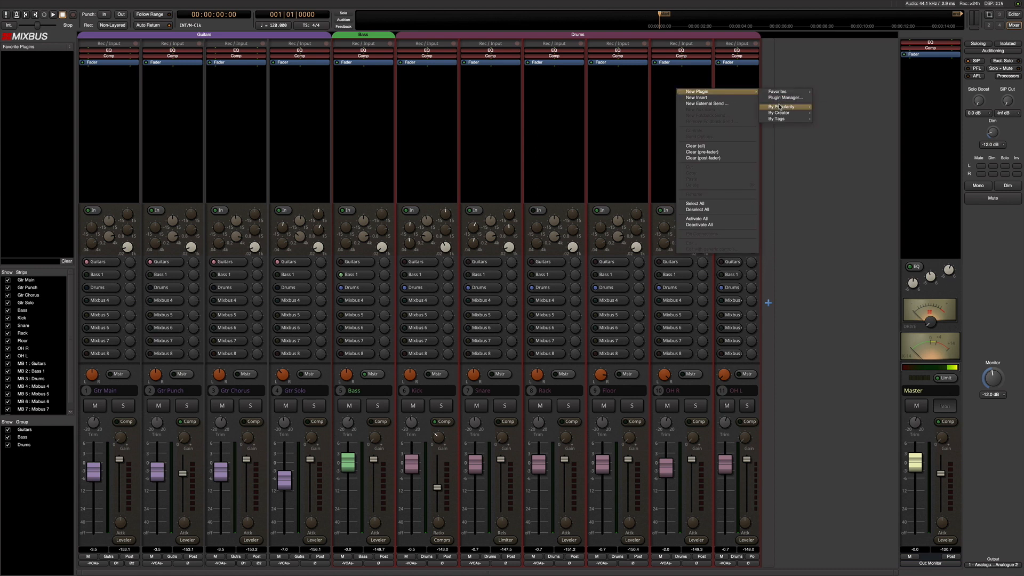
mouse_move(780, 107)
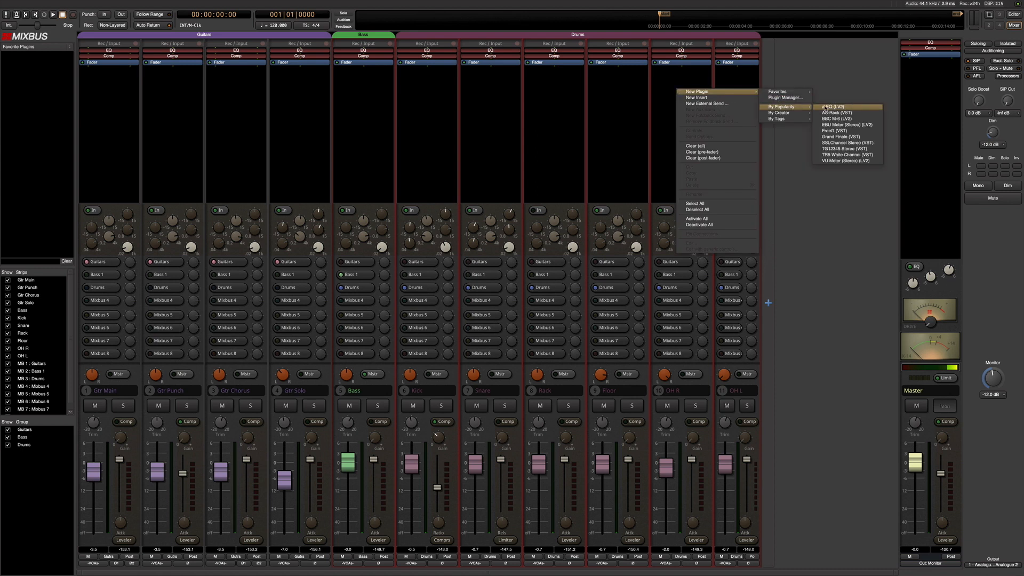
left_click(832, 137)
left_click_drag(793, 24, 517, 187)
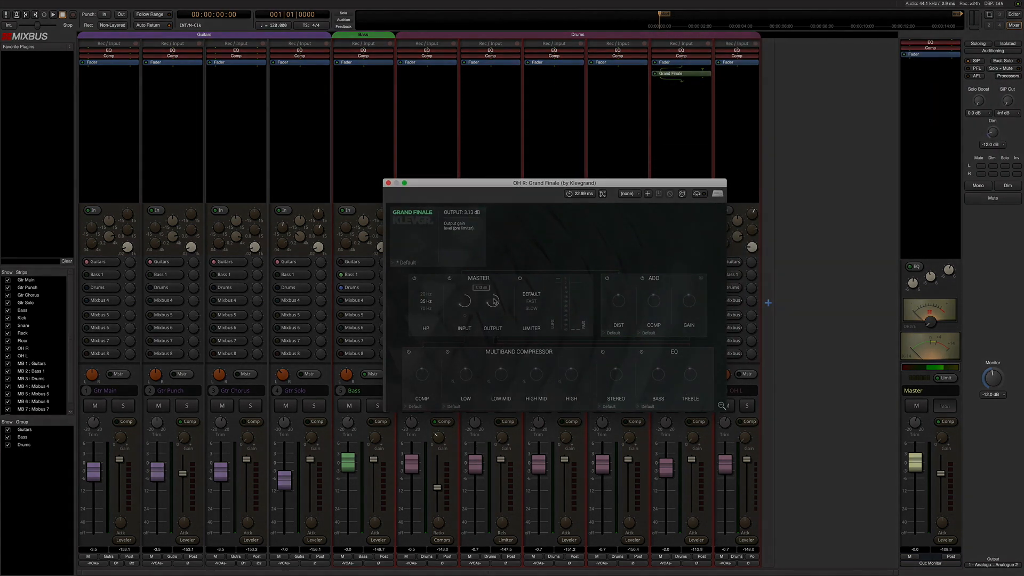